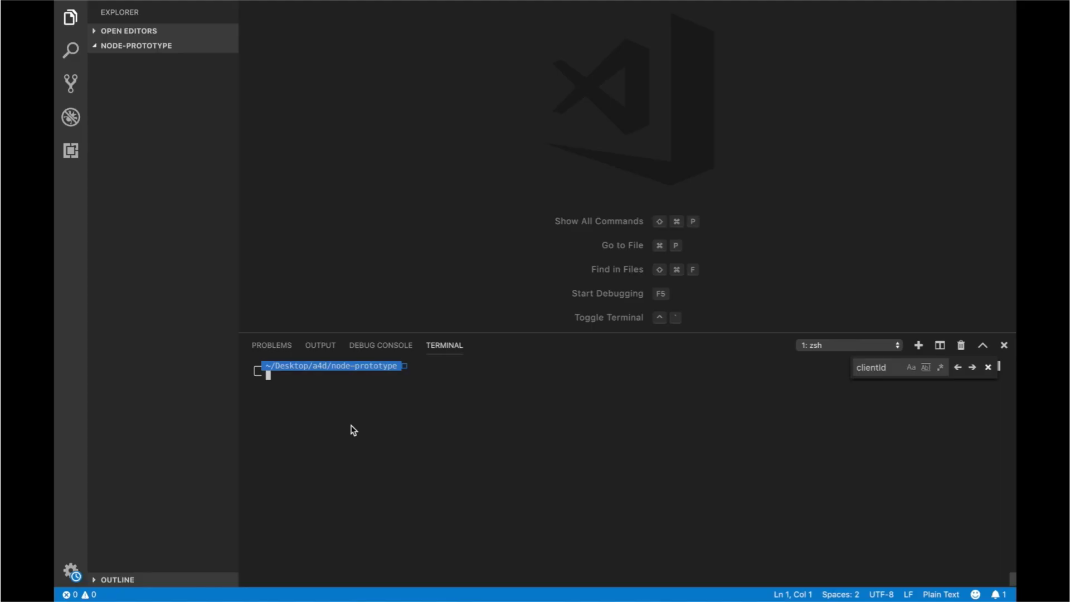
text(mk)
text(dir )
text(node-a;p)
Create the node-app folder, fixing the mistyped name, and move into it
key(Return)
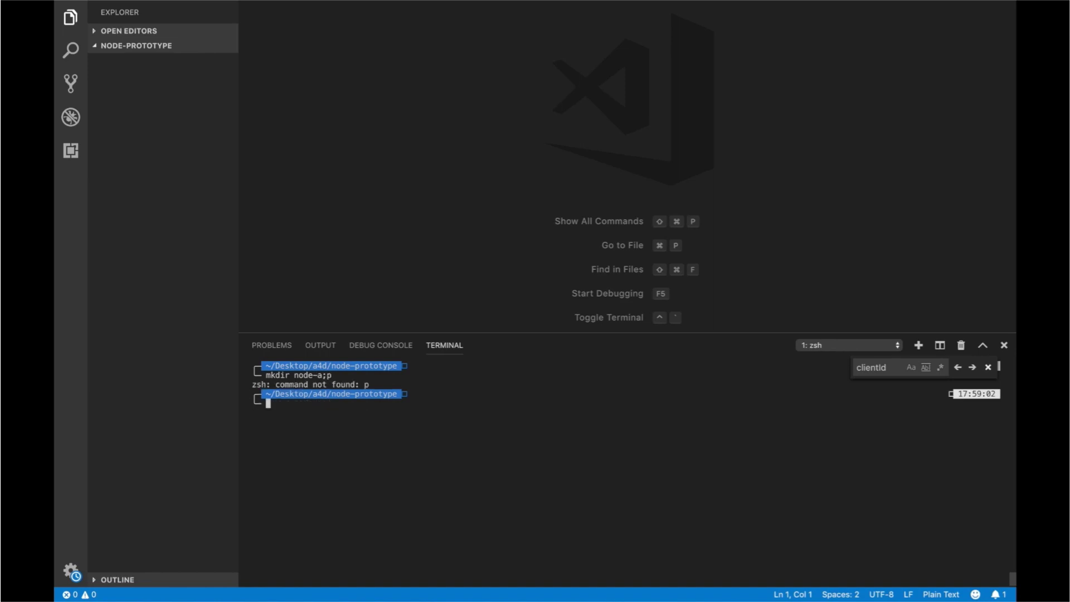
key(Up)
key(BackSpace)
key(BackSpace)
text(pp)
key(Return)
text(cd node)
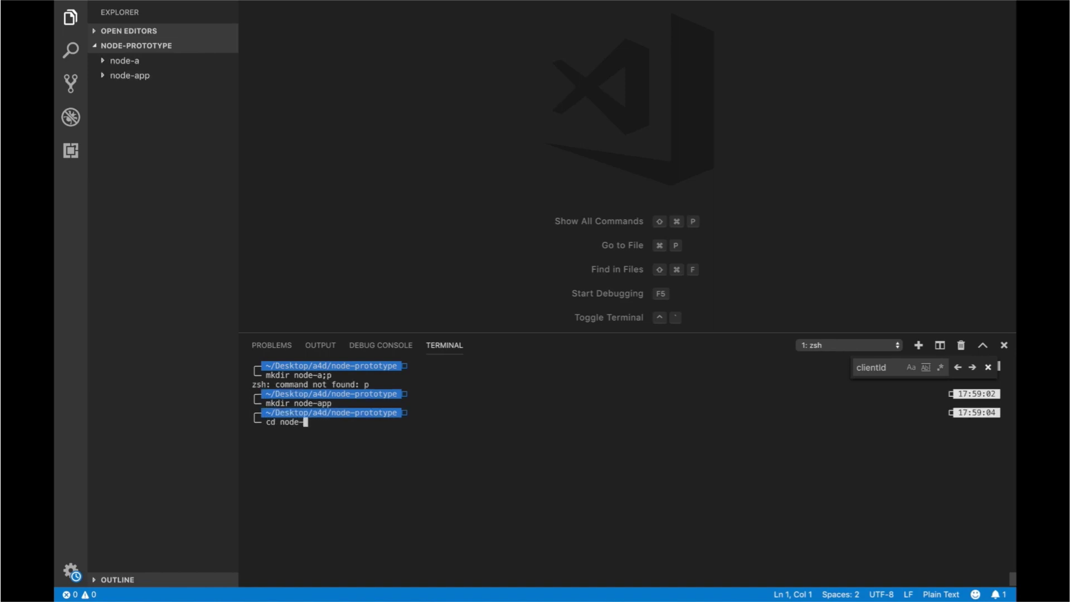
text(-app)
key(Return)
text(npm init)
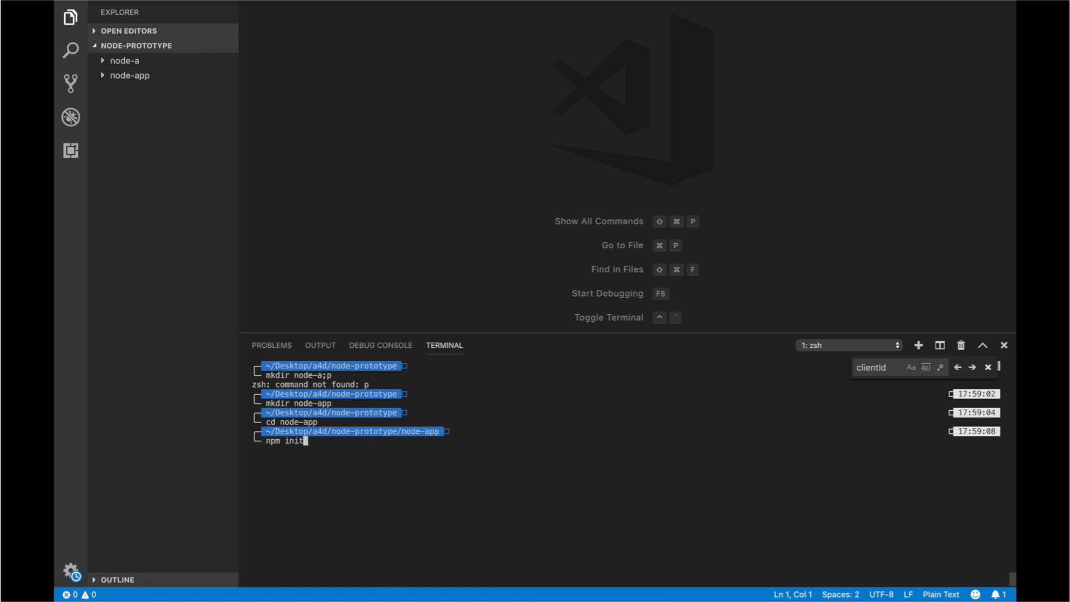
Run npm init with package name node-app, accepting all other defaults
key(Return)
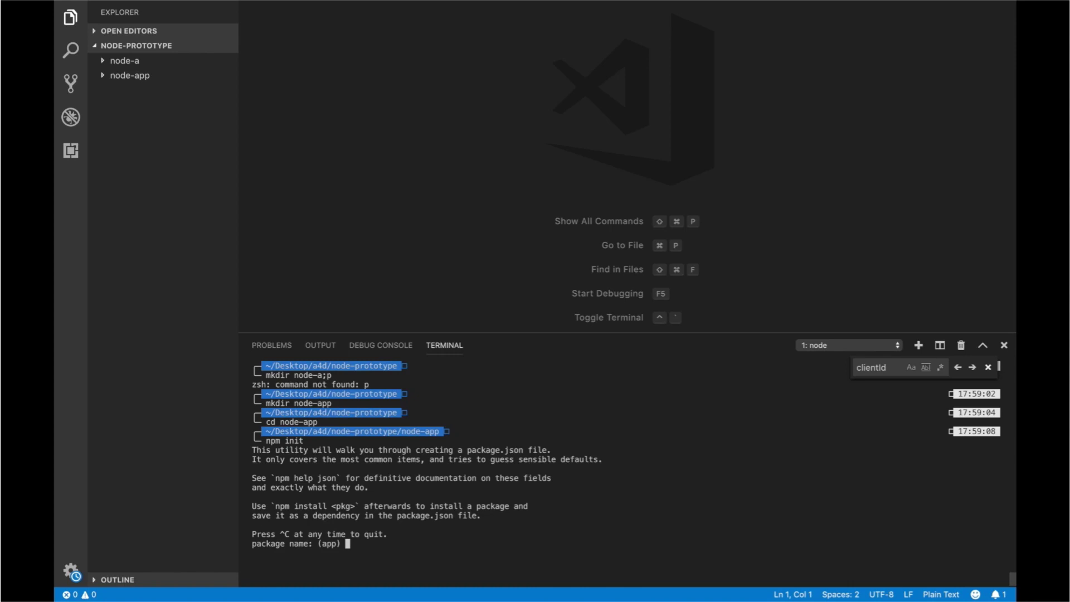
text(node-app)
key(Return)
key(Return)
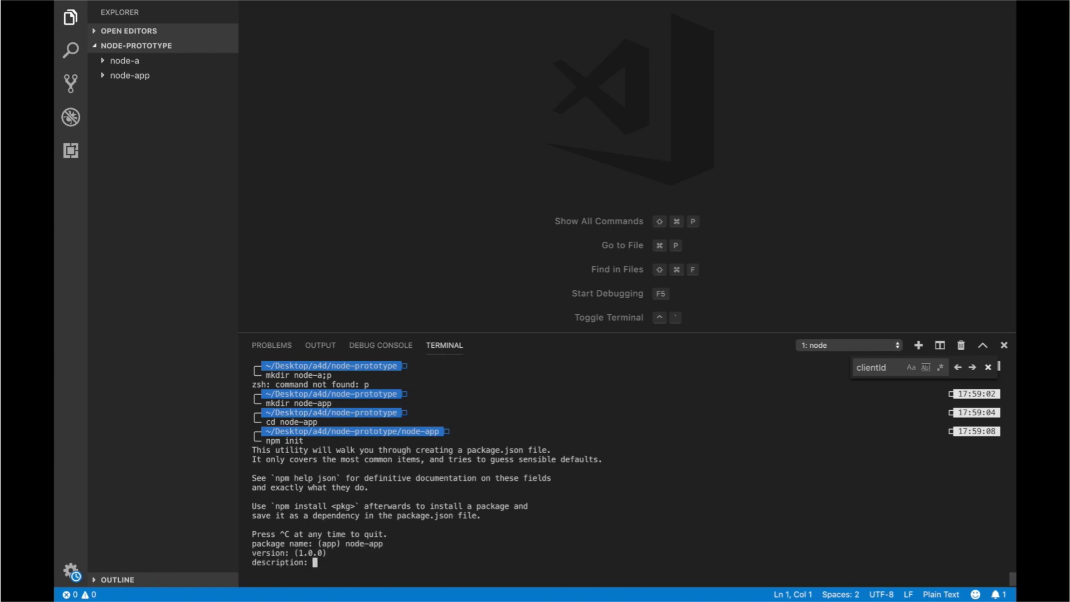
key(Return)
key(Return)
key(Return)
key(Return)
key(Return)
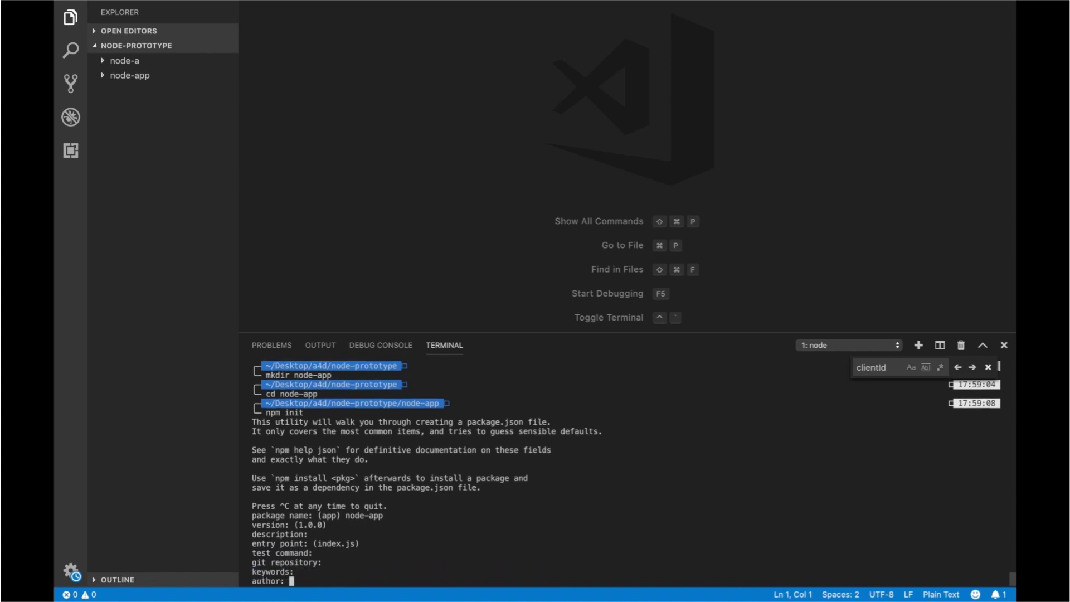
key(Return)
key(Return)
key(Return)
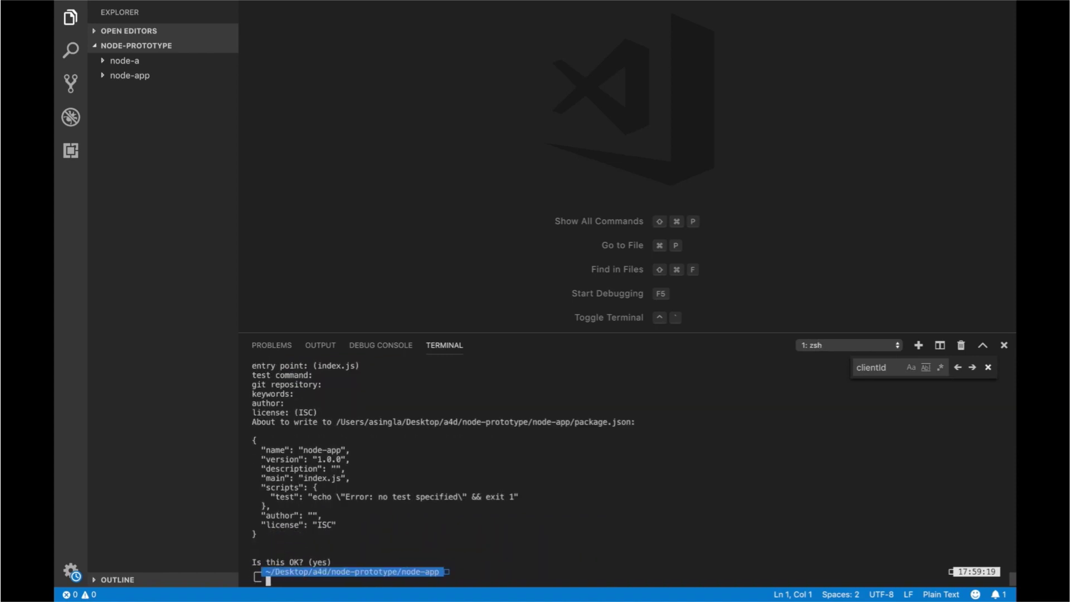
text(clear)
key(Return)
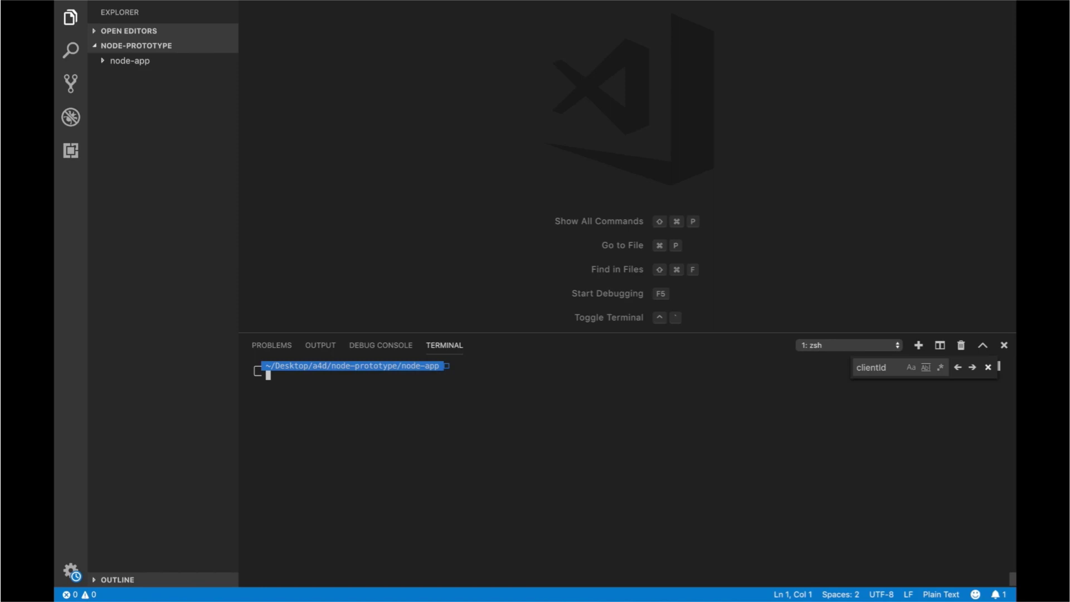
text(code index.js)
Paste the Amadeus sample into new index.js, using AMADEUS_CLIENT_ID/SECRET environment variables
key(Return)
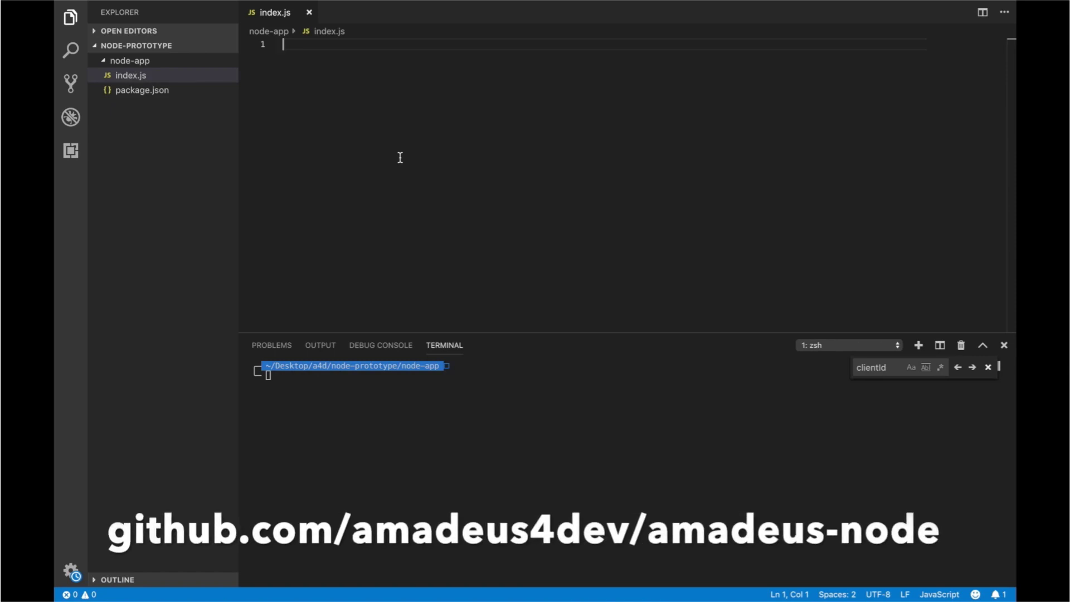
key(ctrl+v)
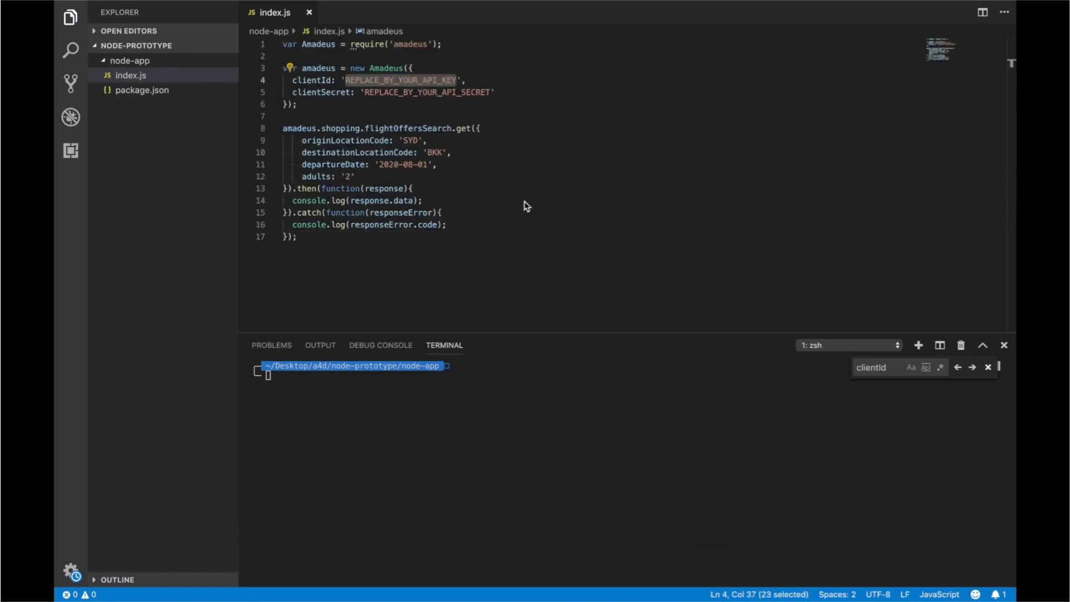
click(513, 92)
key(shift+Up)
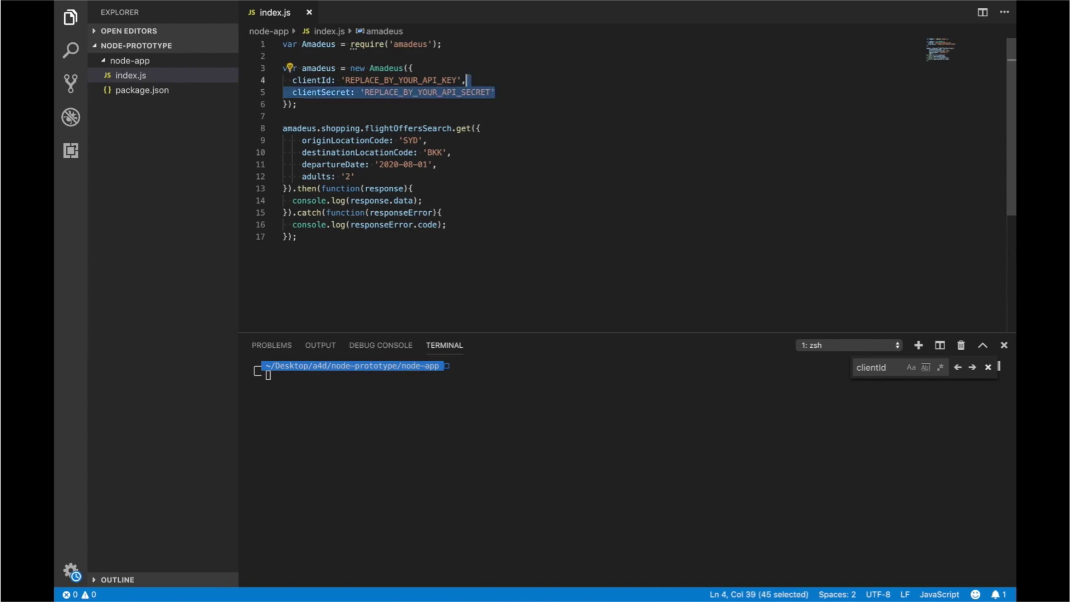
key(shift+Home)
key(shift+Home)
key(ctrl+v)
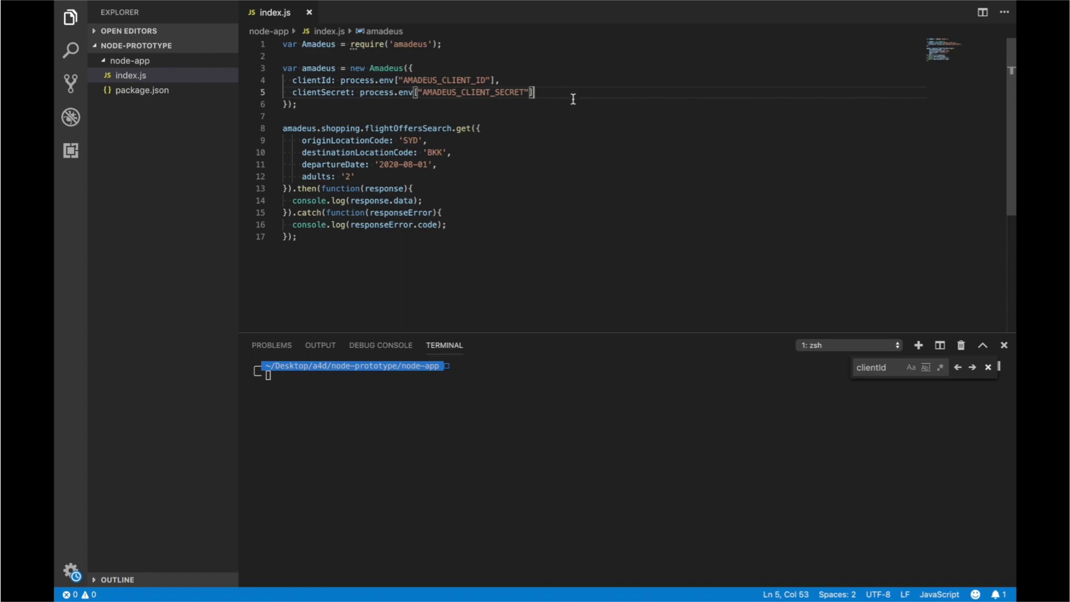
Export the Amadeus credential variables in the terminal and clear the output
key(shift+alt+Right)
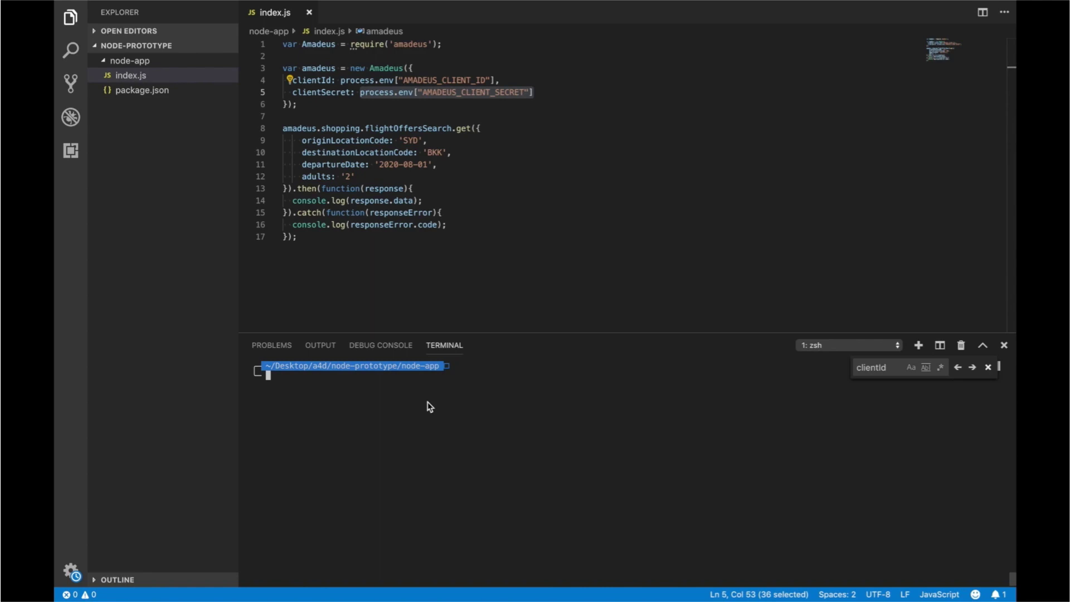
key(ctrl+v)
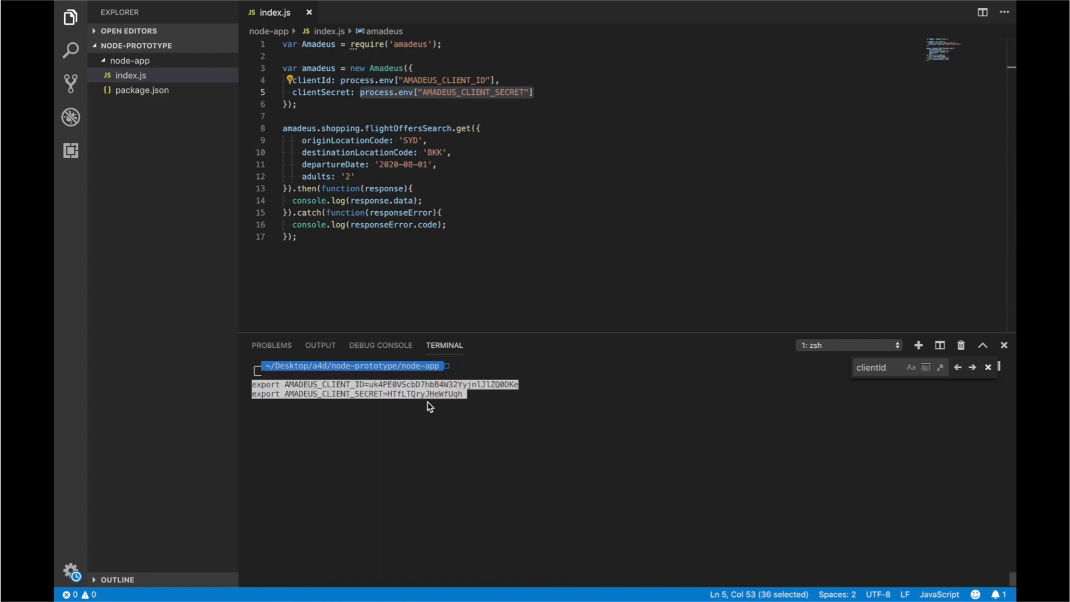
key(Return)
text(clear)
key(Return)
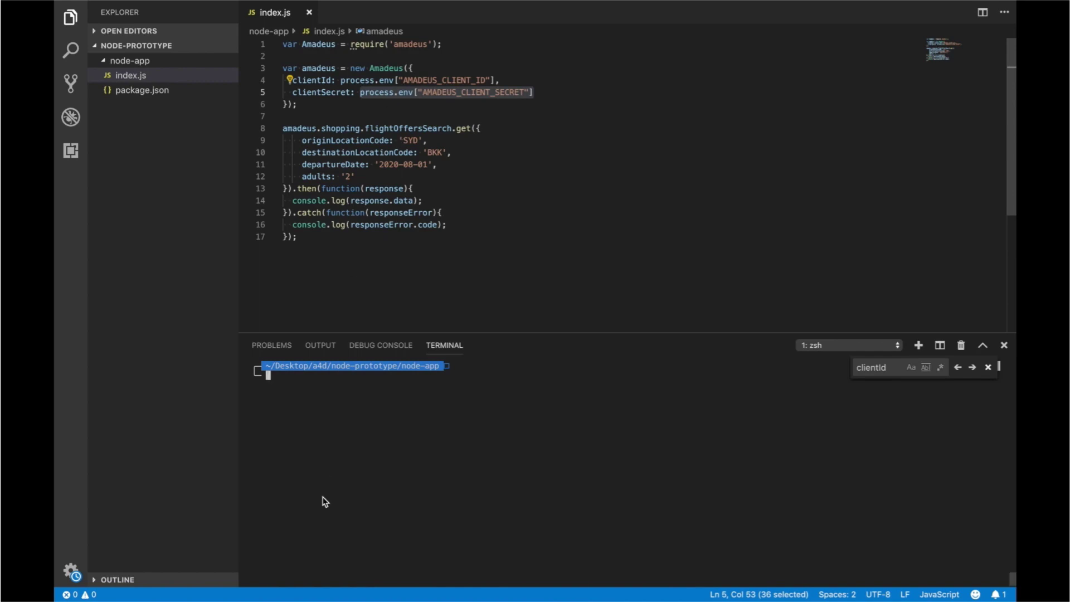
Enter and review the docker run command mounting node-app at /app with port 8000:8000
key(super+v)
key(Return)
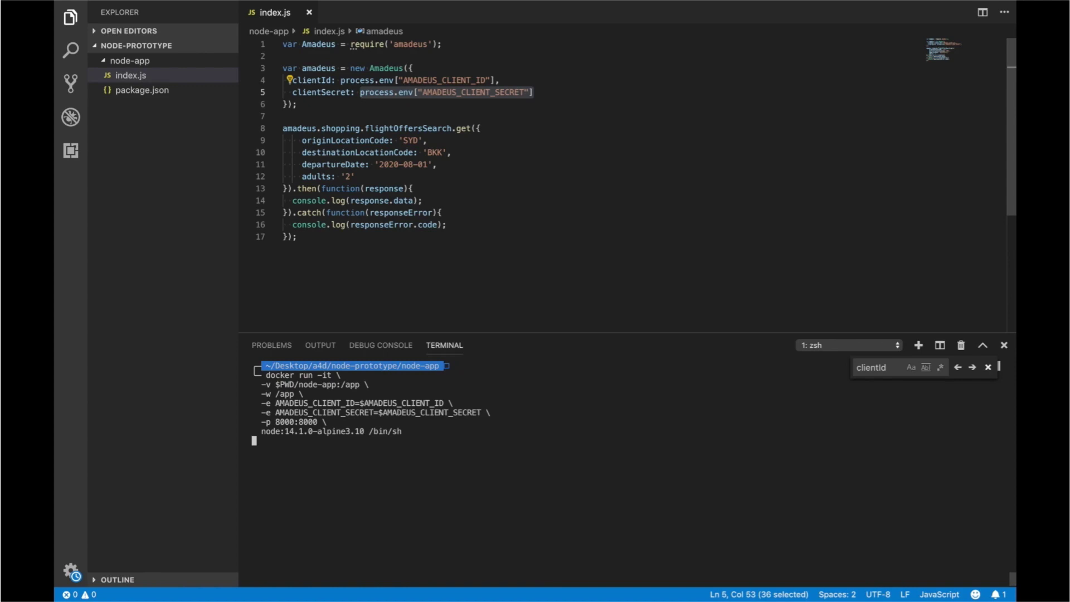
text(D)
text(D)
key(BackSpace)
key(BackSpace)
key(Left)
key(Left)
key(Left)
key(Left)
key(Left)
key(Left)
key(Left)
key(Left)
key(Left)
key(Left)
key(Left)
key(Left)
key(Left)
key(Left)
key(Left)
key(Left)
key(Left)
key(Left)
key(Left)
key(Left)
key(Left)
key(Left)
key(Left)
key(Left)
key(Left)
key(Left)
key(Left)
key(Left)
key(Left)
key(Left)
key(Left)
key(Left)
key(Left)
key(Left)
key(Left)
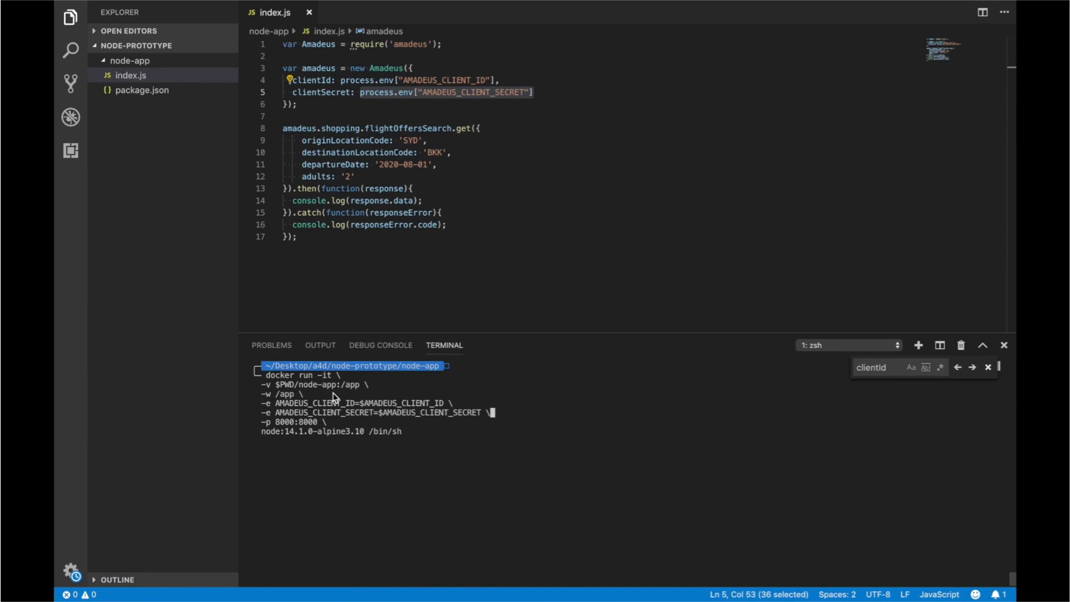
From the project folder, start the Node container with the docker run command
key(ctrl+c)
text(cd ..)
key(Return)
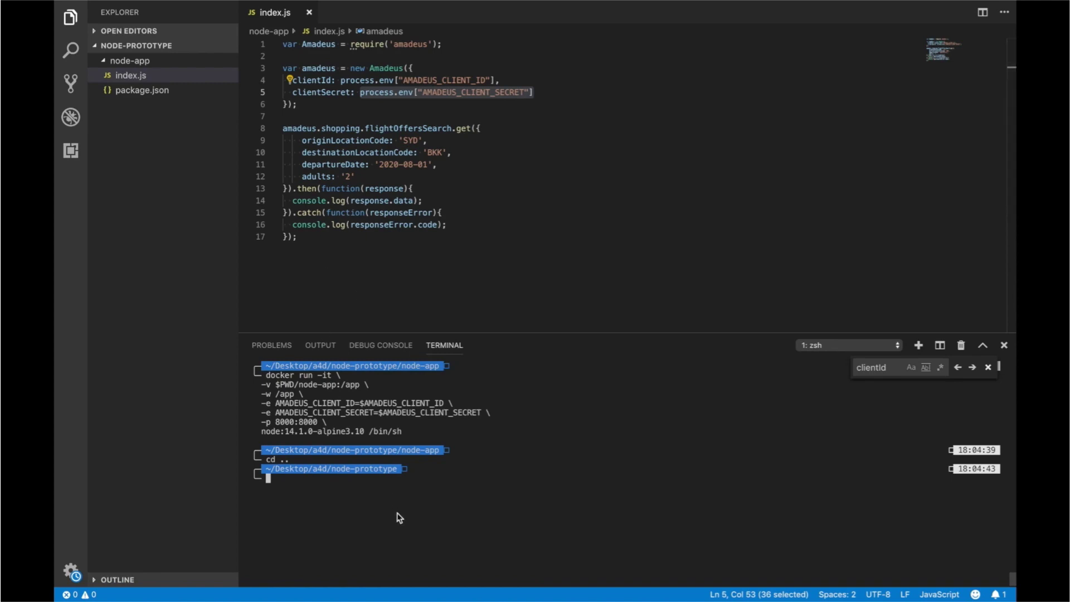
key(Up)
key(Up)
key(Return)
key(Up)
key(Return)
text(clear)
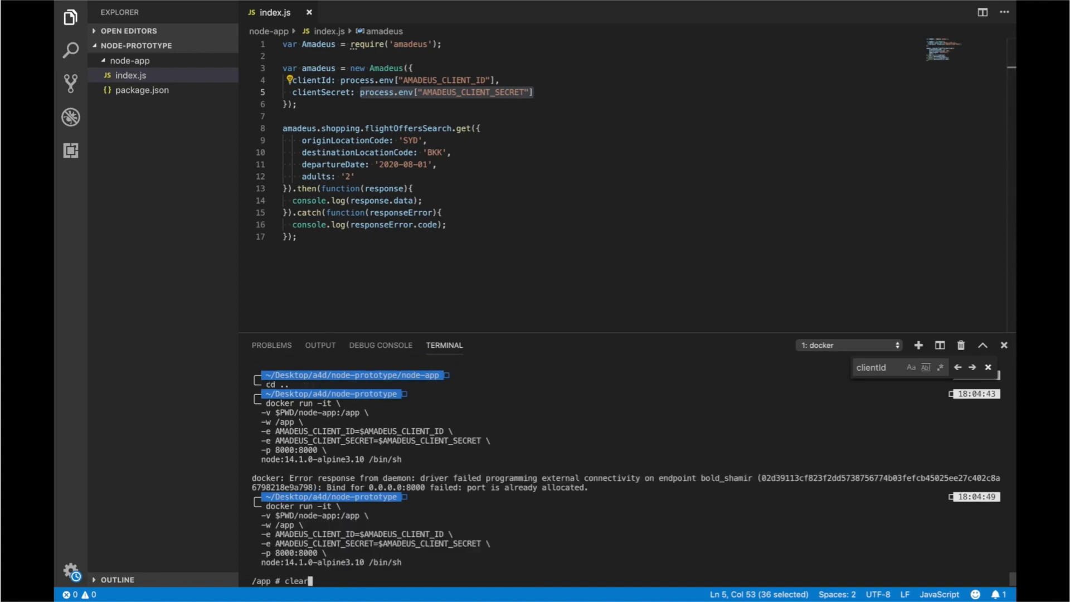
key(Return)
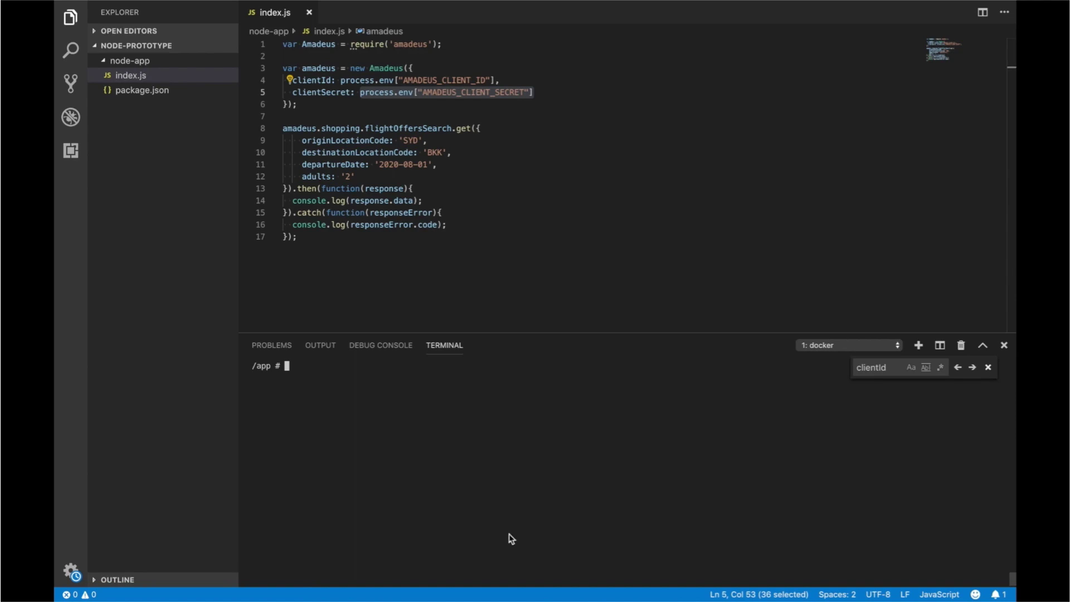
text(node index.js)
Run node index.js, then install the amadeus package after the missing-module error
key(Return)
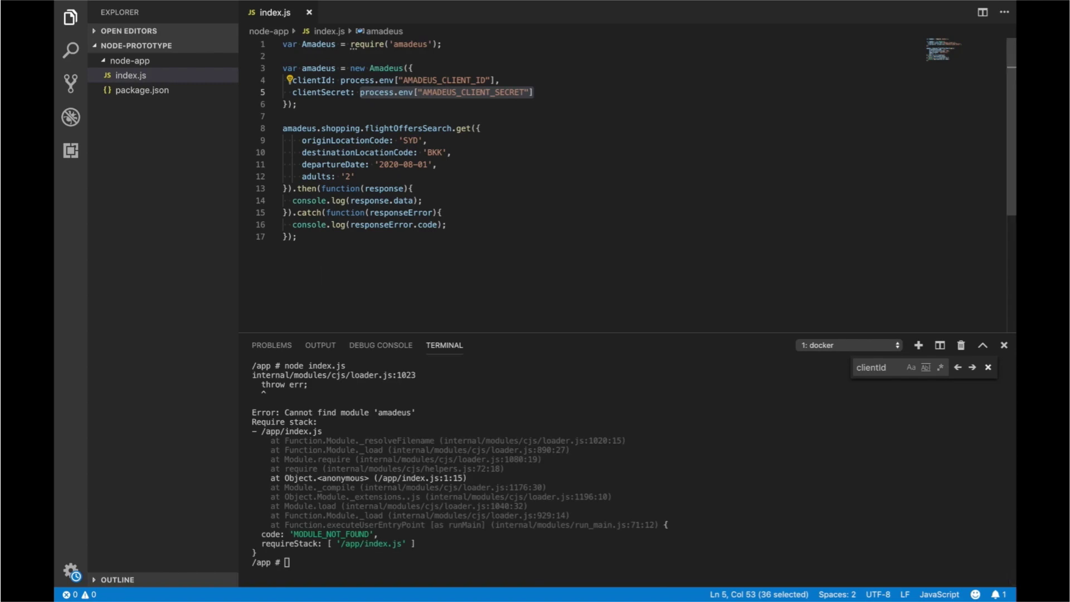
click(322, 435)
text(npm install amadeus)
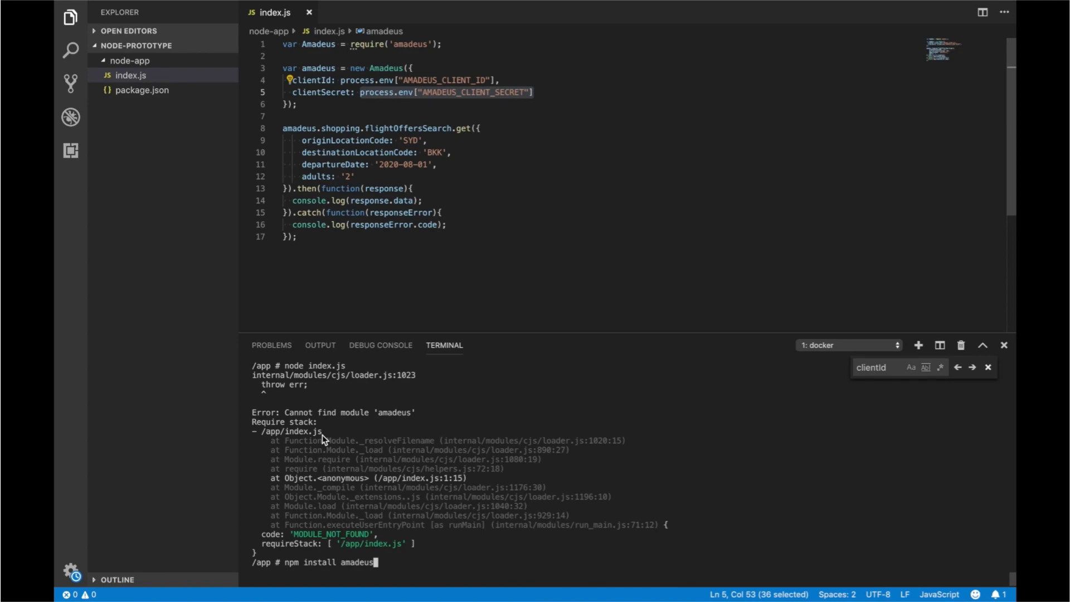
key(Return)
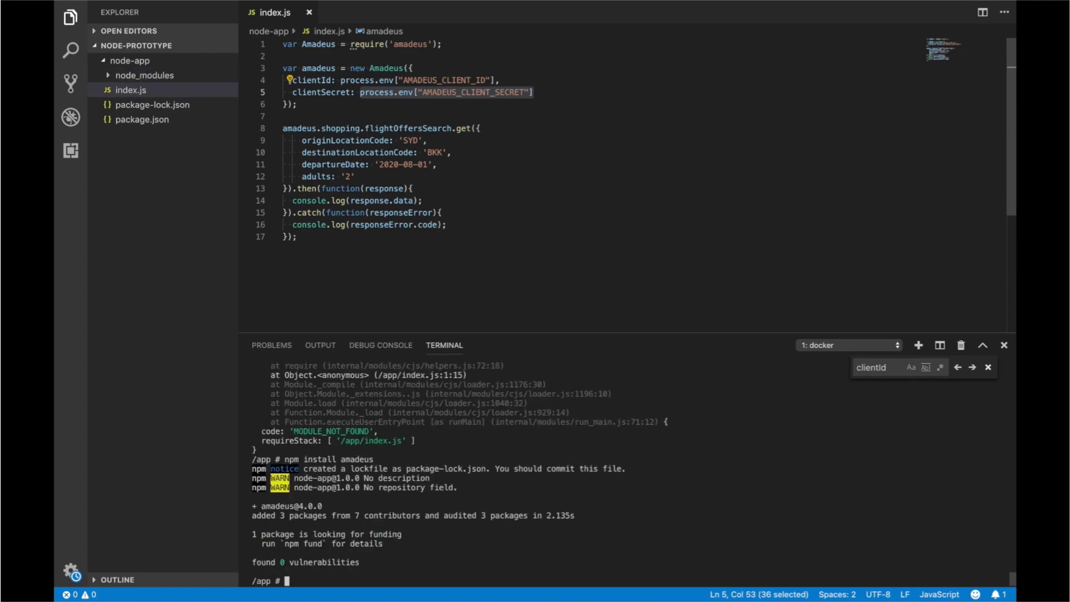
text(clear)
key(Return)
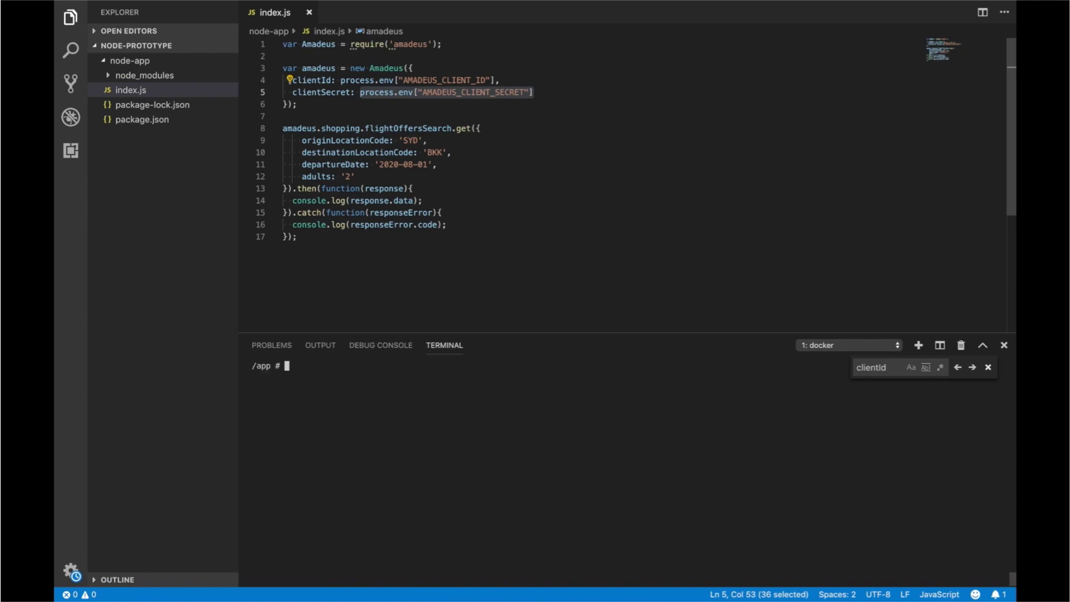
key(Up)
key(Up)
key(Up)
key(Return)
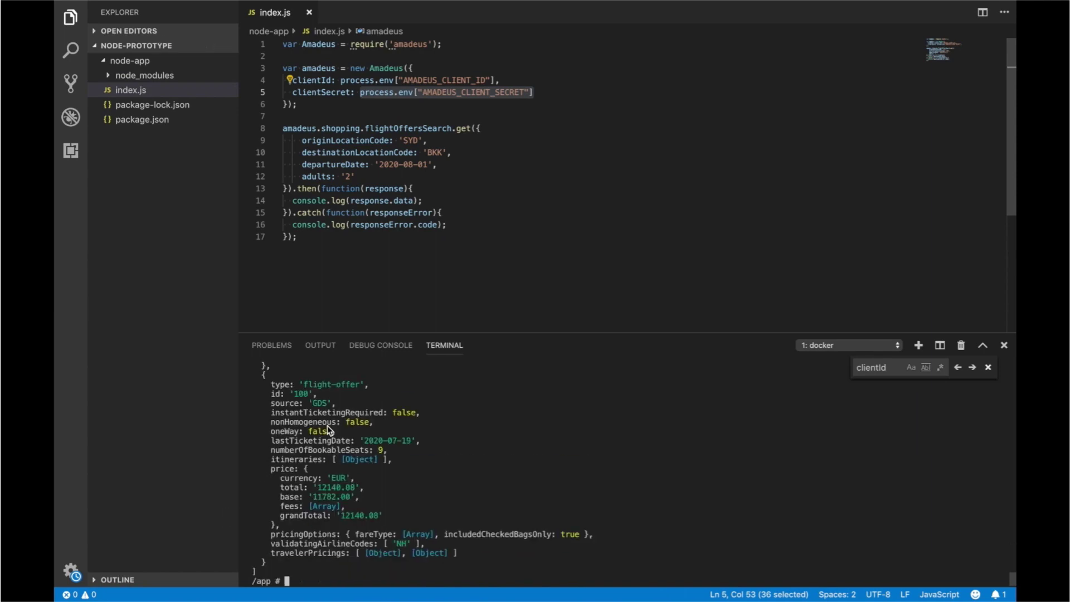
scroll(298, 435, up, 1)
scroll(298, 435, down, 1)
key(Return)
key(Return)
key(Return)
text(clear)
key(Return)
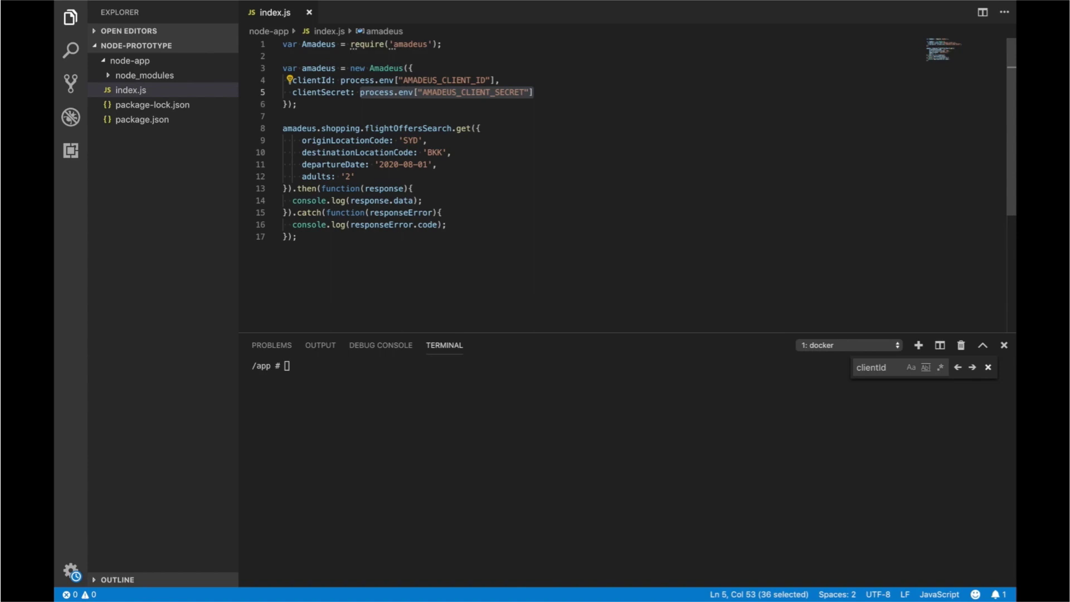
Delete all the flight search code from index.js and save the empty file
click(425, 168)
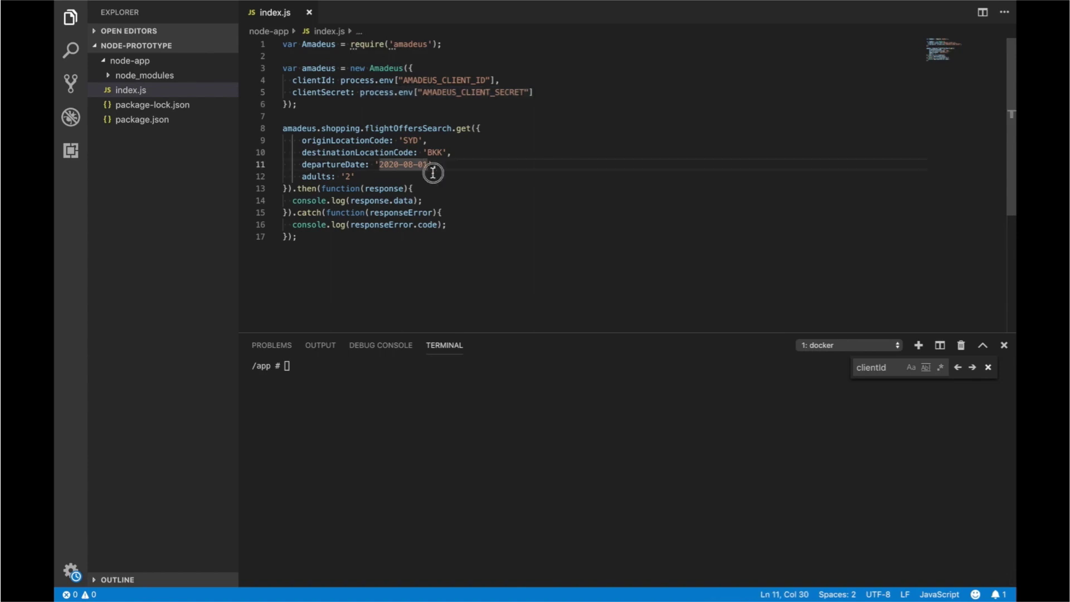
click(433, 173)
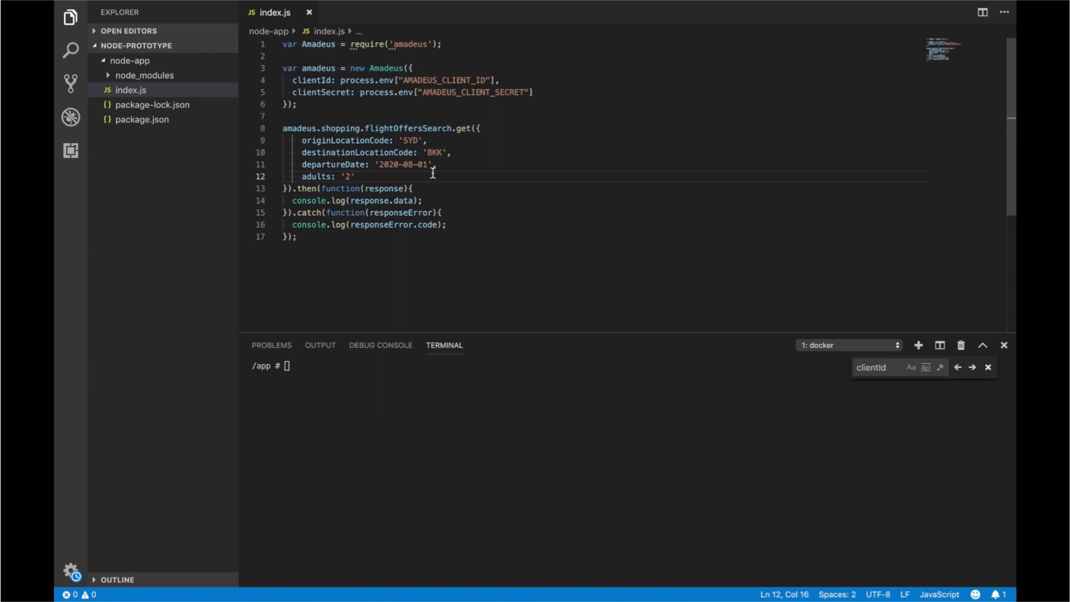
key(ctrl+a)
key(BackSpace)
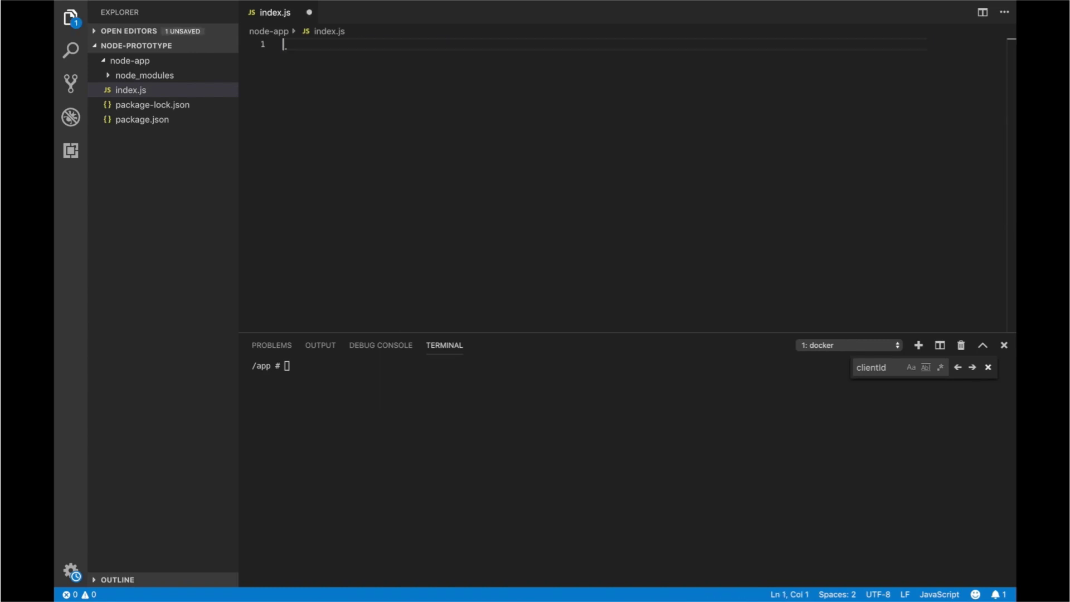
key(ctrl+s)
Add http and fs requires and a createServer listening on 8000, fixing the listen typo
key(ctrl+v)
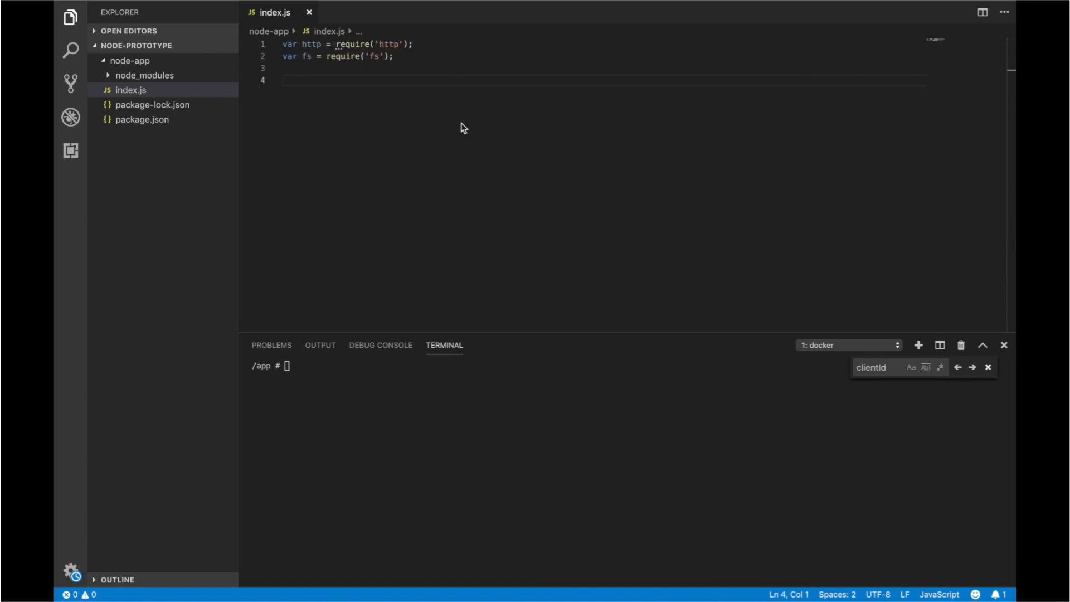
key(ctrl+v)
text(})
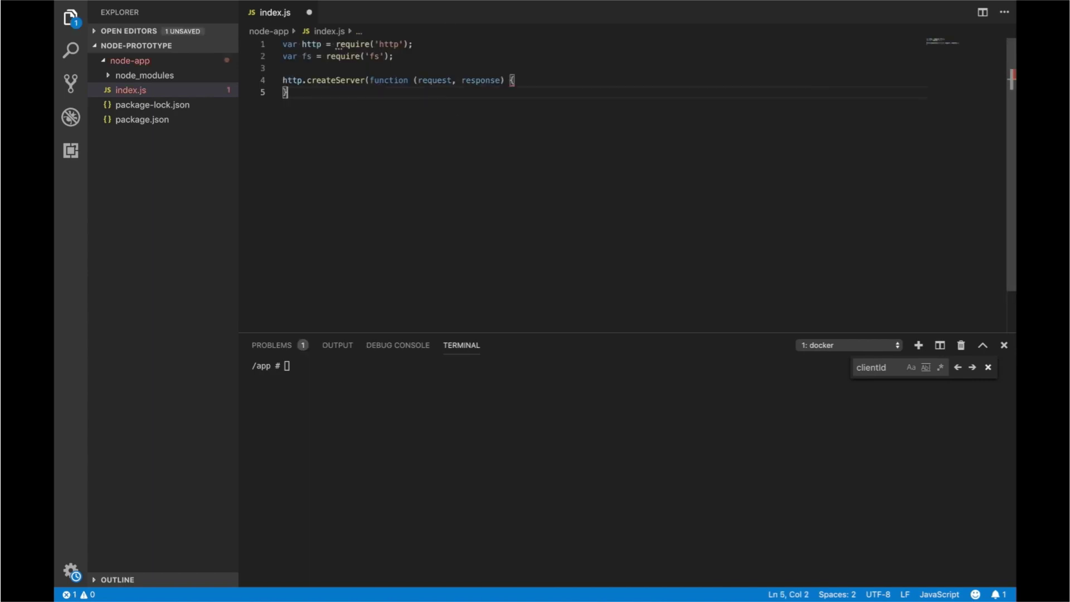
text(.lsten())
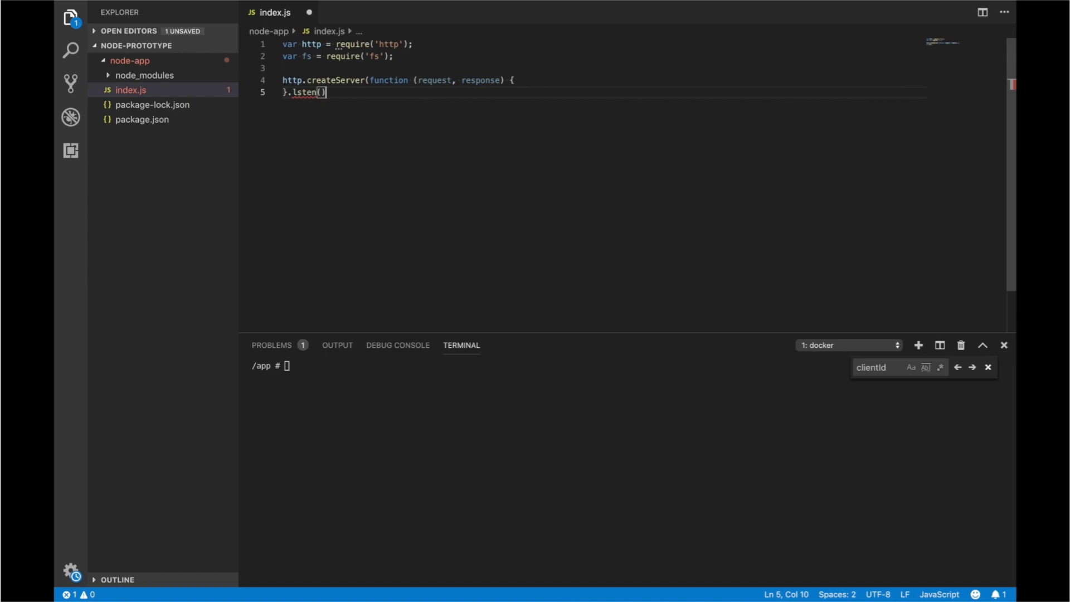
key(Left)
text(80)
text(00)
key(End)
text(;)
key(Home)
key(Right)
key(Right)
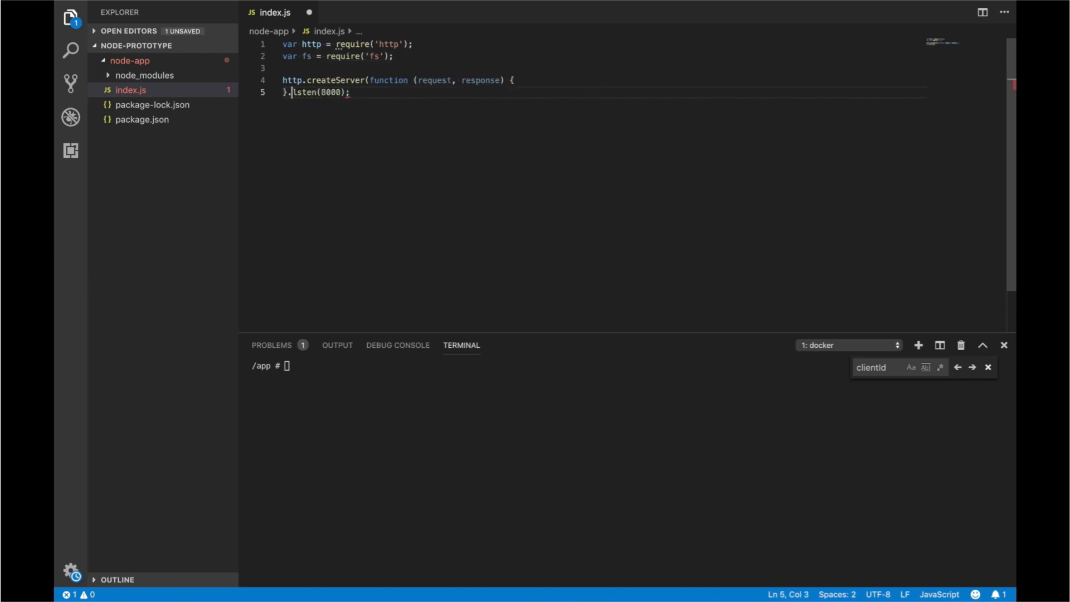
key(Right)
text(i)
key(ctrl+s)
Add an empty indented line inside the request handler callback
key(Up)
key(End)
key(Return)
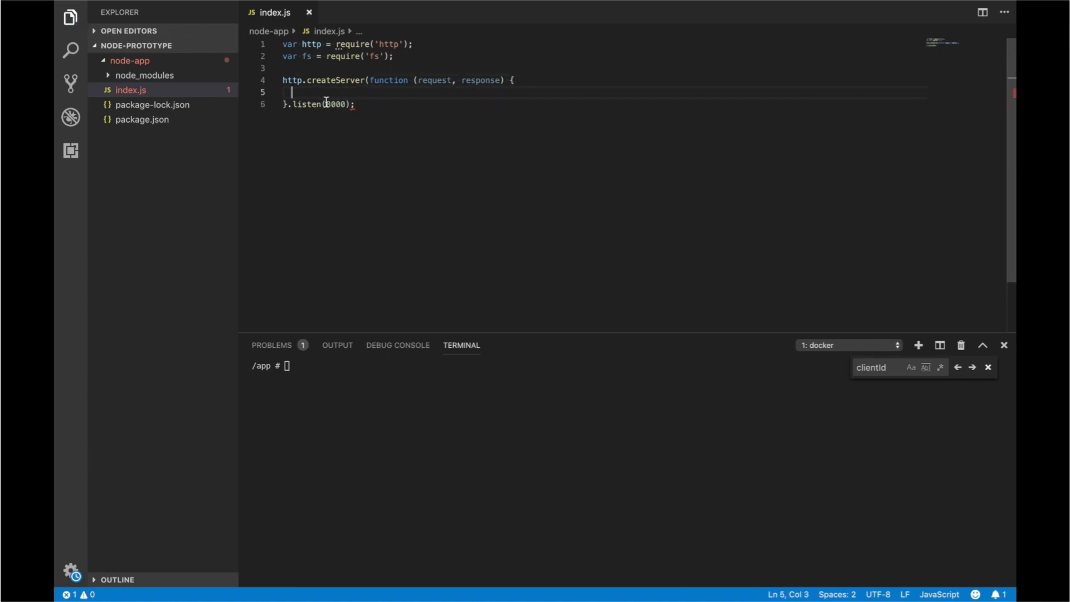
drag(326, 105, 346, 104)
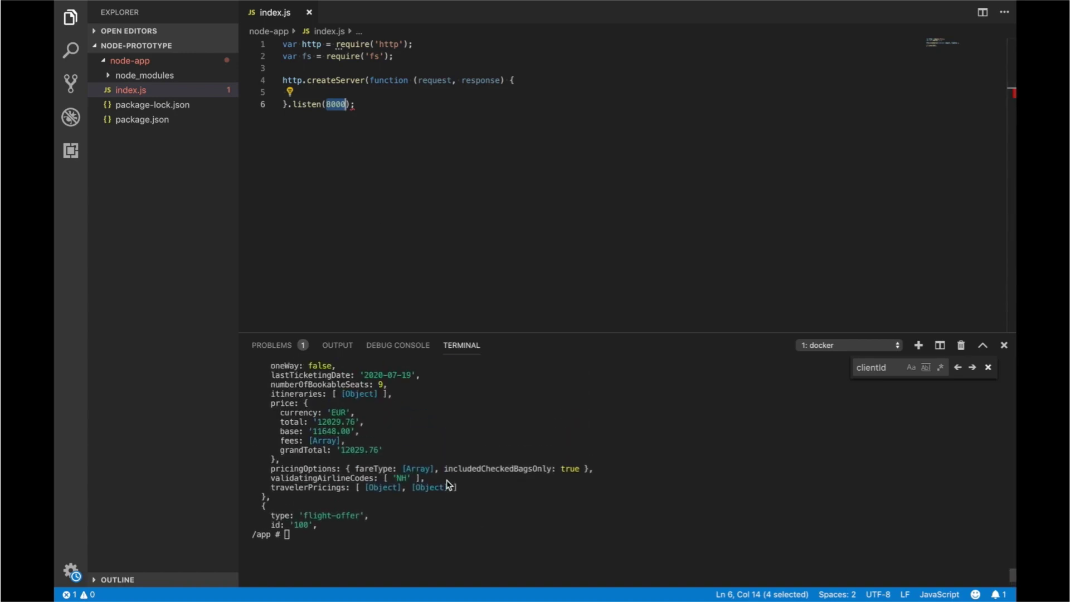
key(ctrl+k)
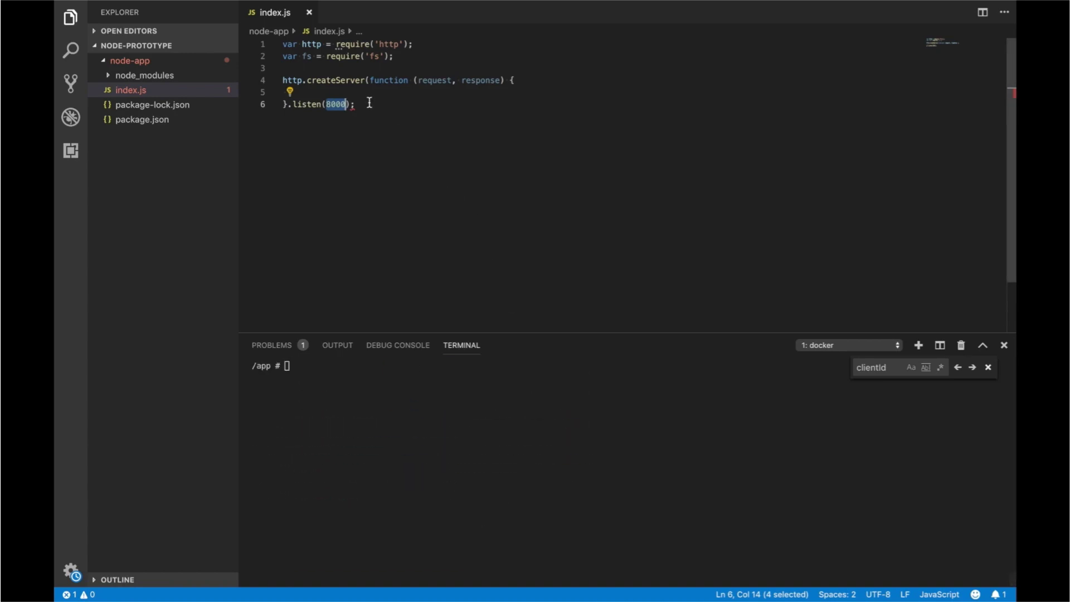
click(370, 102)
click(371, 97)
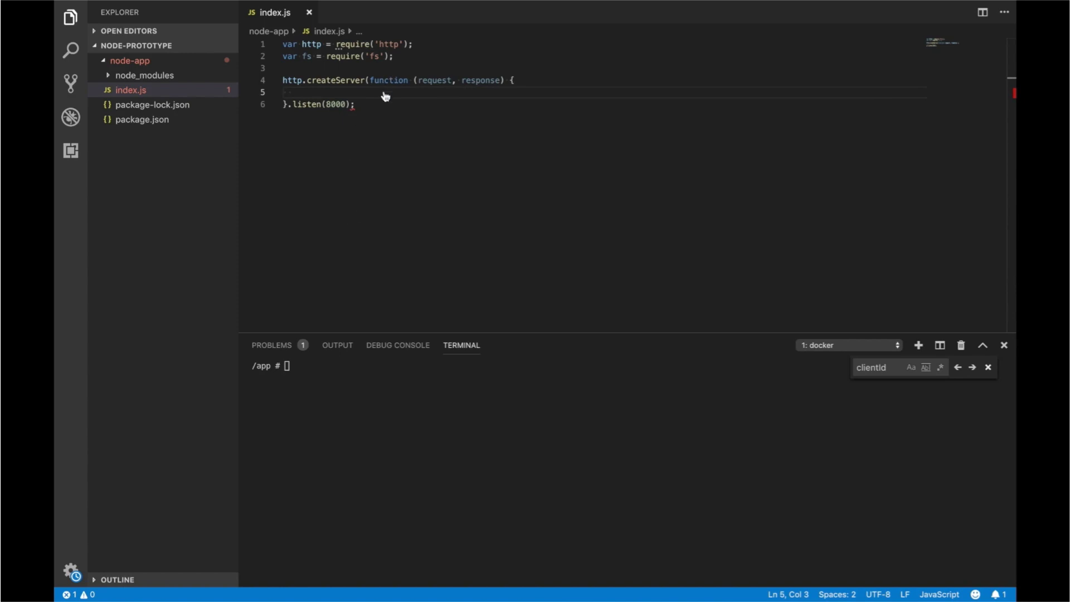
text(if (request.url === "/app") {)
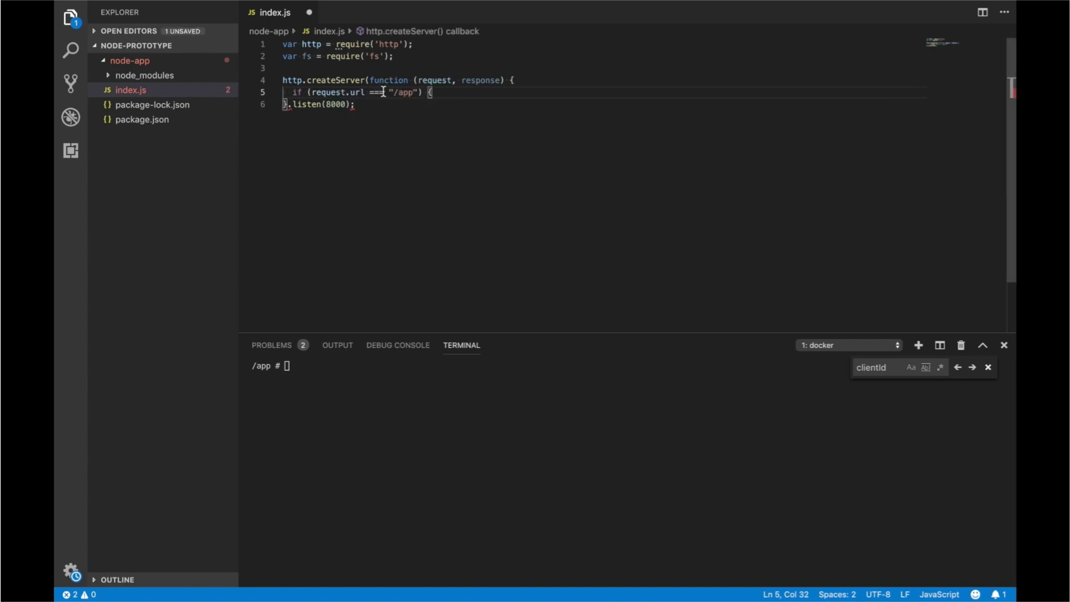
text(})
Add else-if and else branches, changing the else-if path to /flights
key(Return)
text(e)
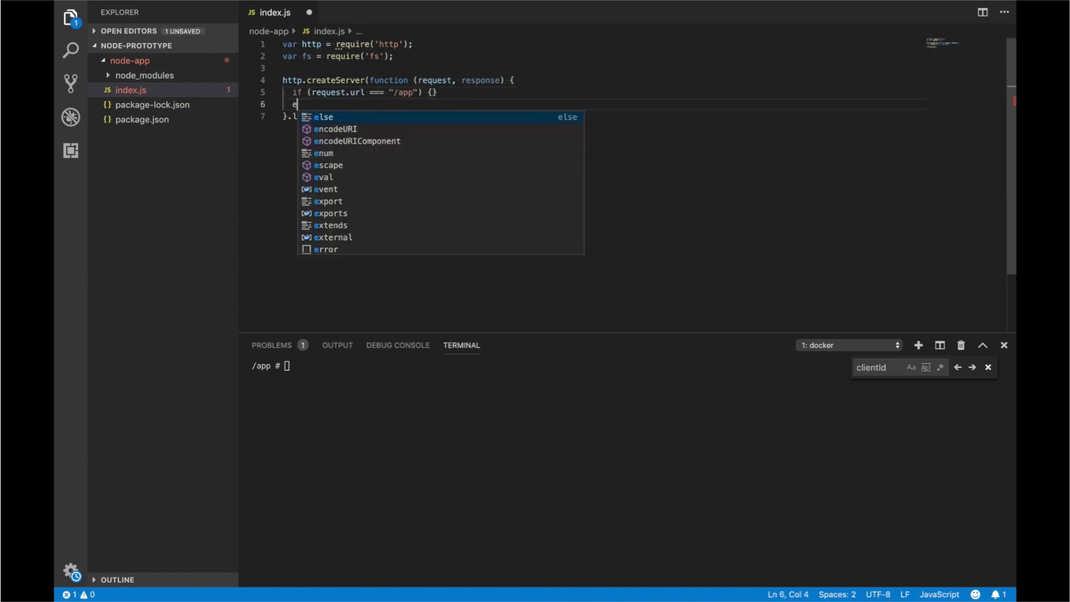
text(lse if (request.url === "/app") {})
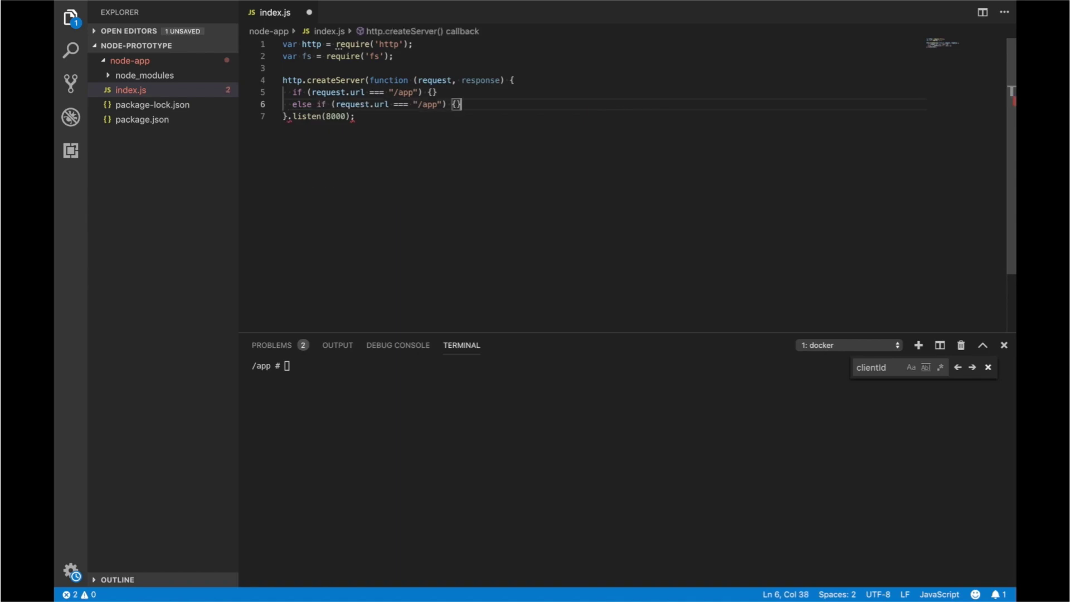
key(Return)
text(else )
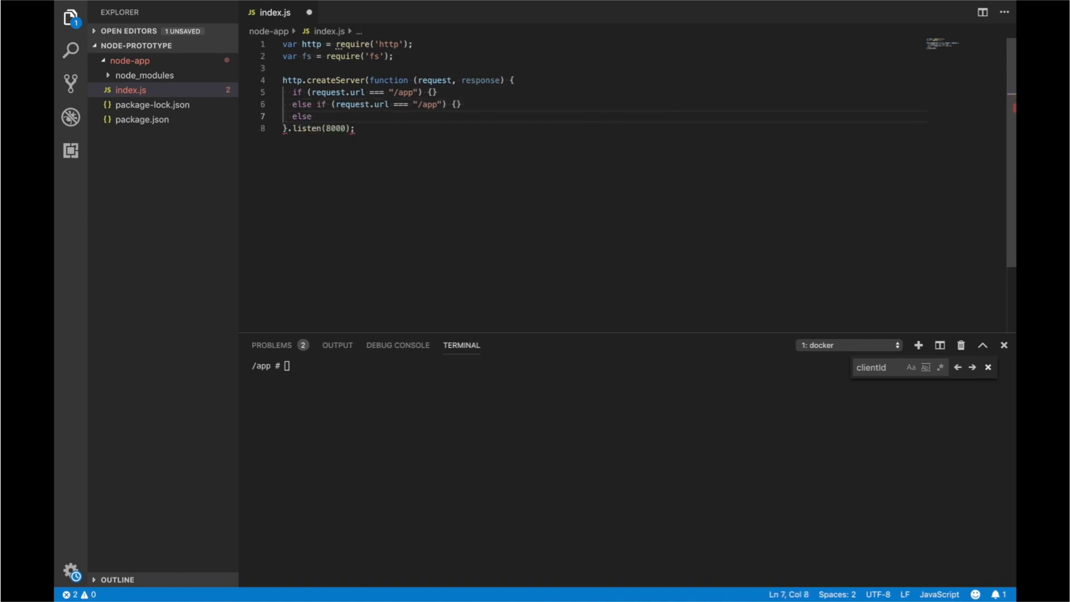
text({)
key(ctrl+s)
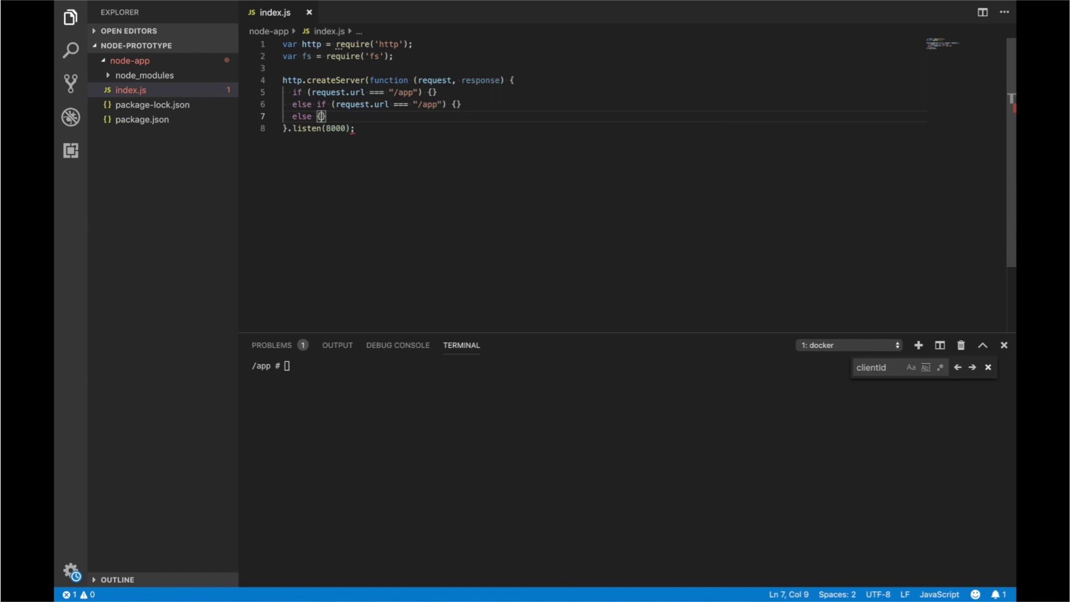
click(348, 127)
key(Left)
key(Left)
key(Left)
text())
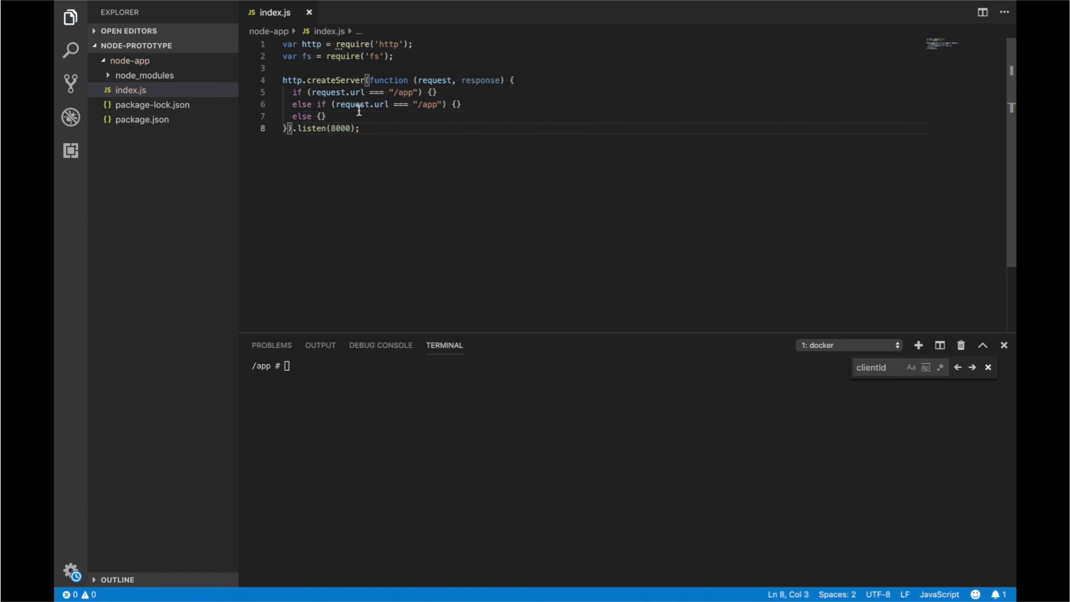
click(360, 105)
click(406, 89)
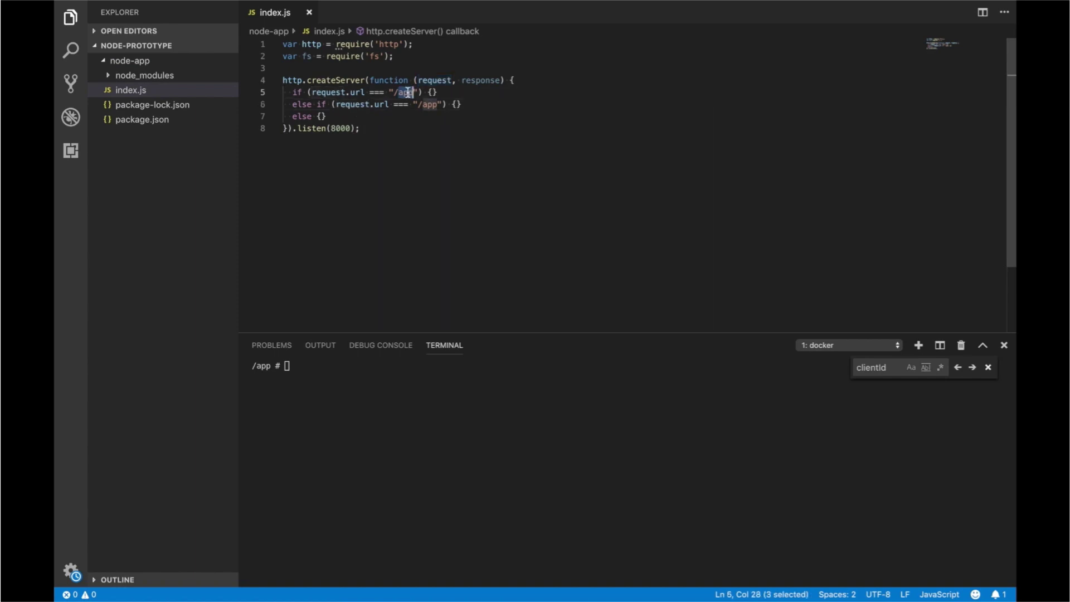
click(431, 105)
key(Right)
key(BackSpace)
key(BackSpace)
key(BackSpace)
text(flights)
Make the /app branch read and serve html/index.html
key(Up)
key(Left)
key(Return)
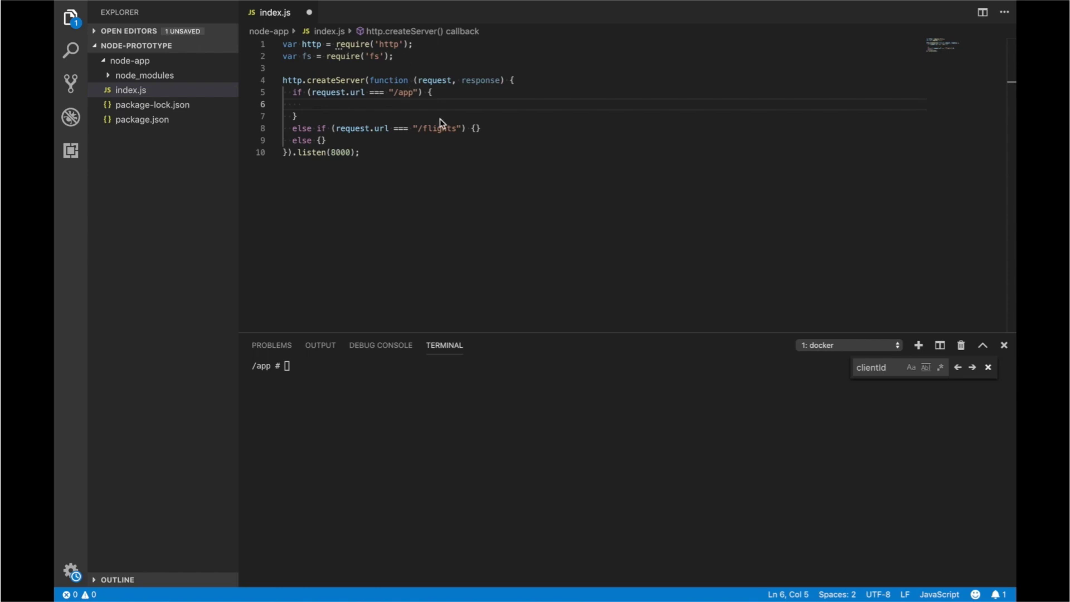
text(fs.readFile("html/index.html", function (err, data) {       response.writeHead(200, {         'Content-Type': 'text/html'       });       response.write(data);       response.end();     });)
key(ctrl+s)
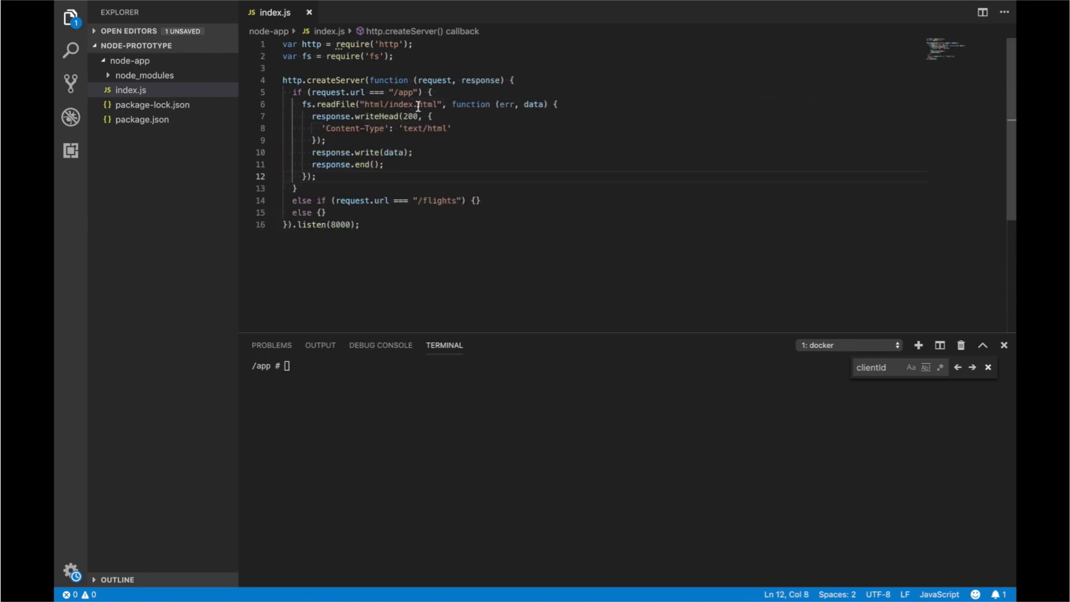
mouse_move(438, 105)
mouse_down()
mouse_move(366, 104)
mouse_move(438, 106)
mouse_up()
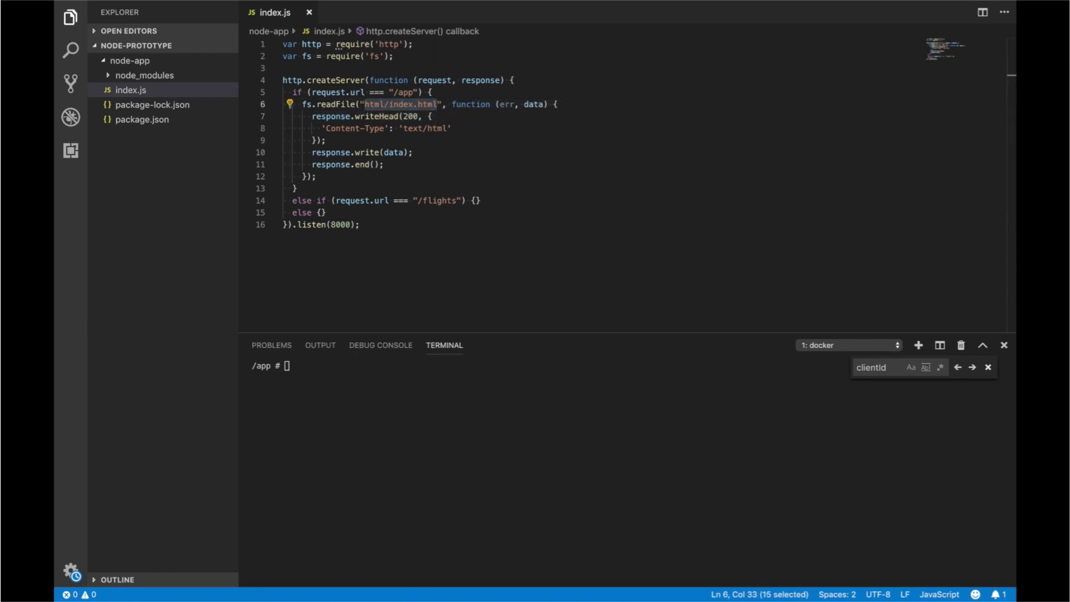
Put a 404 error response in the final else, then format and save the file
click(321, 224)
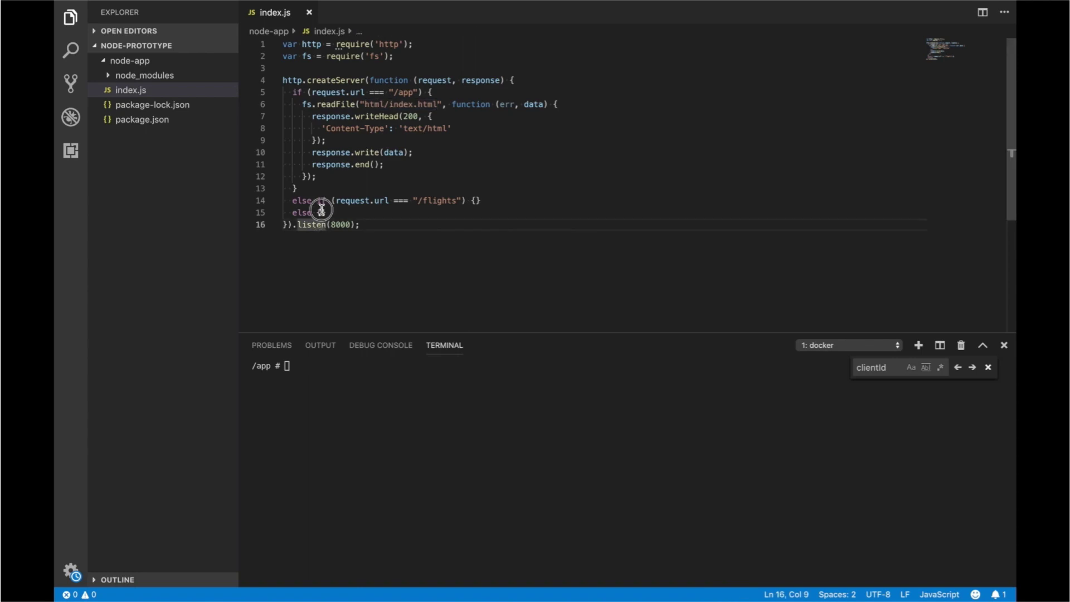
click(321, 211)
text({)
key(Return)
key(ctrl+a)
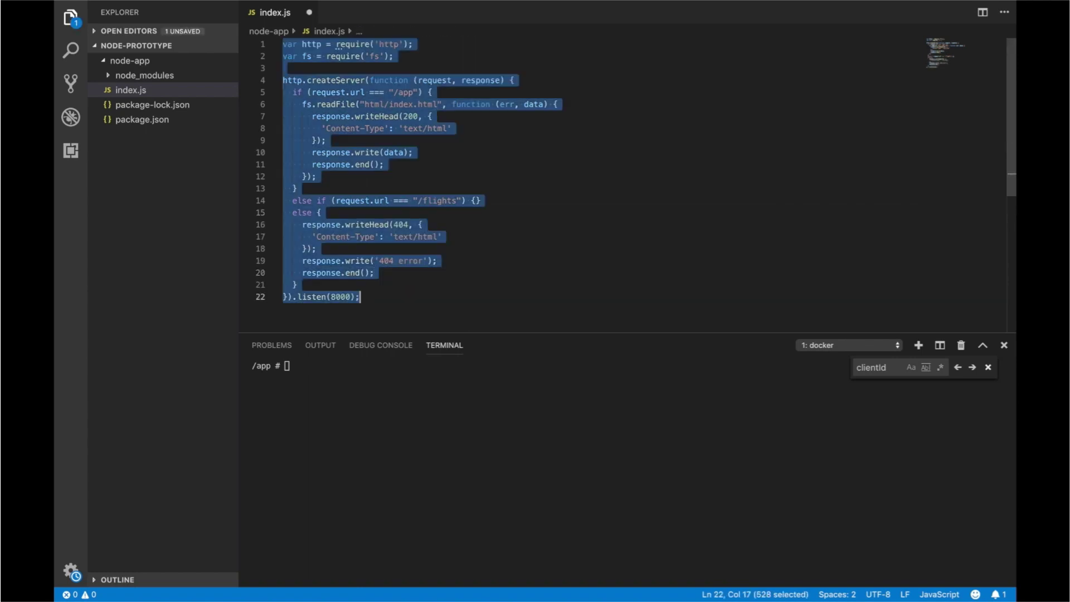
key(shift+alt+f)
key(ctrl+s)
click(370, 193)
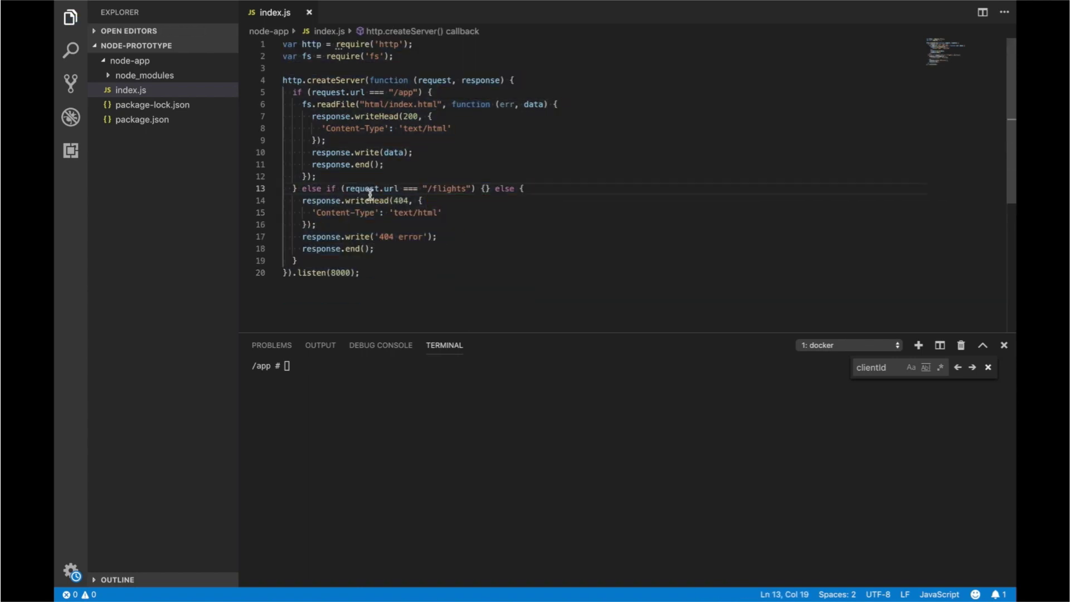
Insert the Amadeus flightOffersSearch.get block into the /flights branch, formatted and saved
click(487, 190)
key(Return)
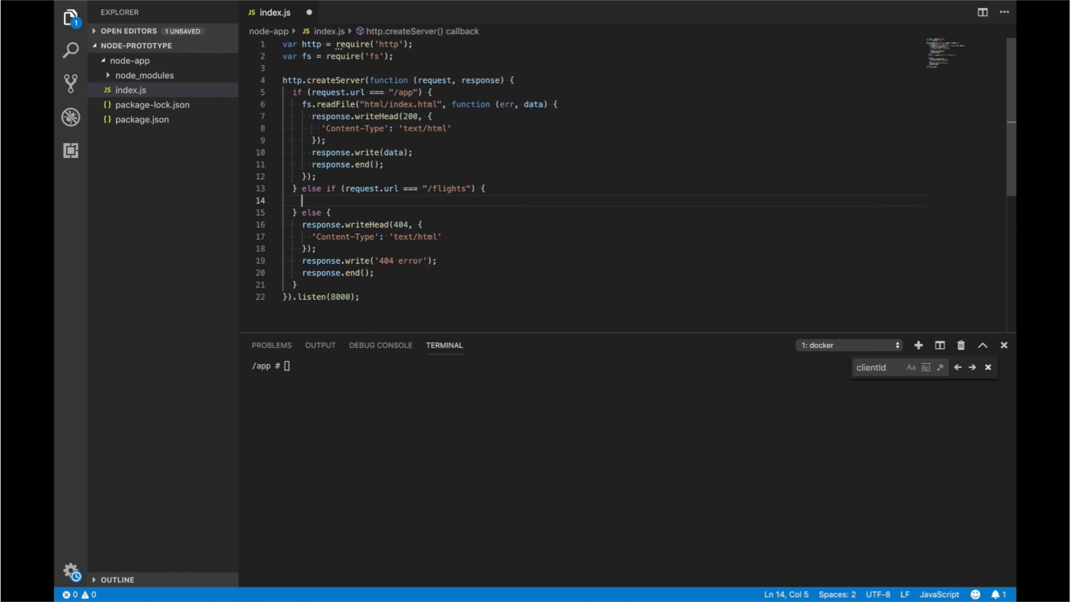
text(amadeus.shopping.flightOffersSearch.get({       originLocationCode: 'SYD',       destinationLocationCode: 'BKK',       departureDate: '2020-08-01',       adults: '2'     }).then(function (response) {       console.log(response.data);     }).catch(function (responseError) {       console.log(responseError.code);     });)
key(ctrl+a)
key(shift+alt+f)
key(ctrl+s)
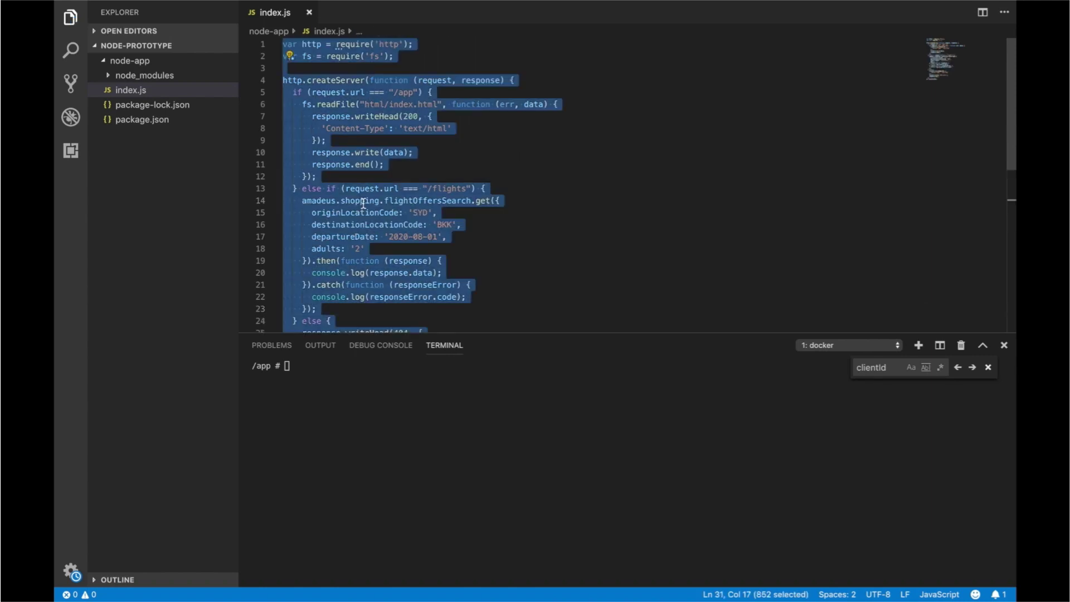
click(365, 201)
Replace the console.log with a 200 application/json response of the stringified data
drag(302, 201, 344, 309)
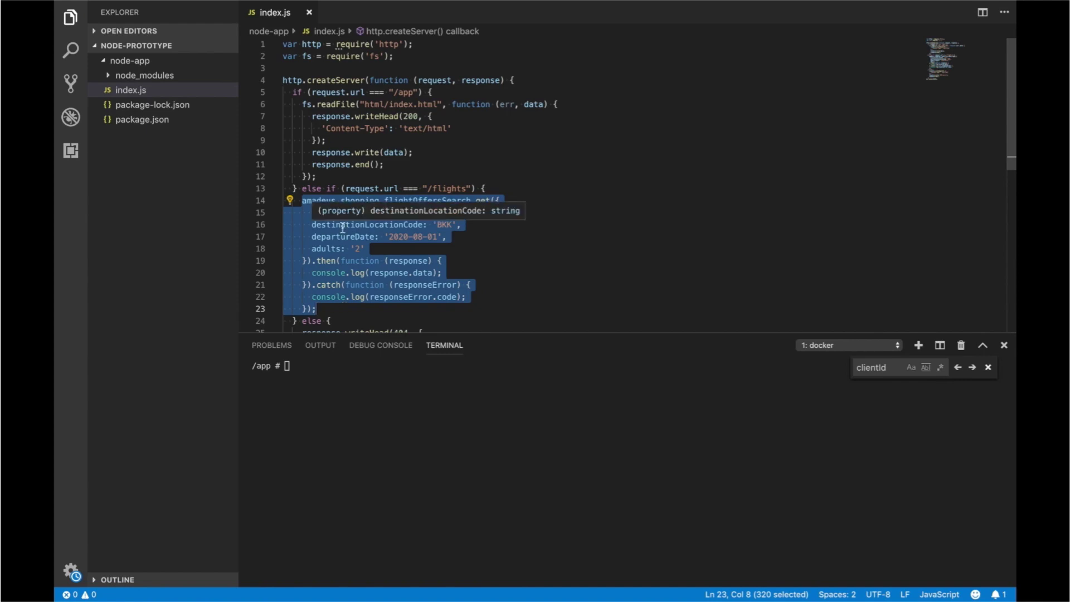
click(312, 273)
key(shift+End)
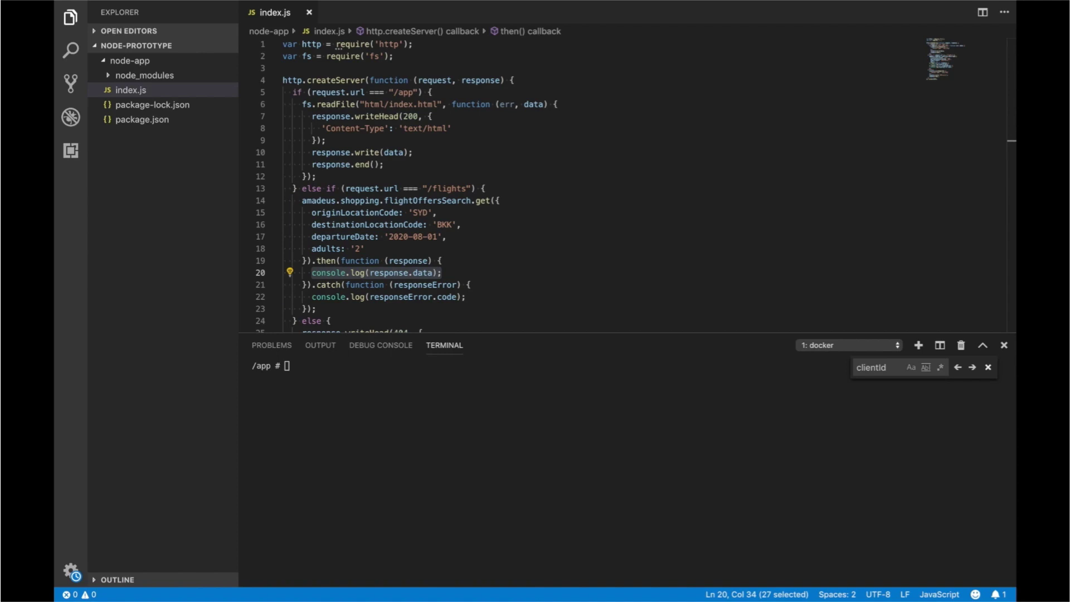
click(478, 177)
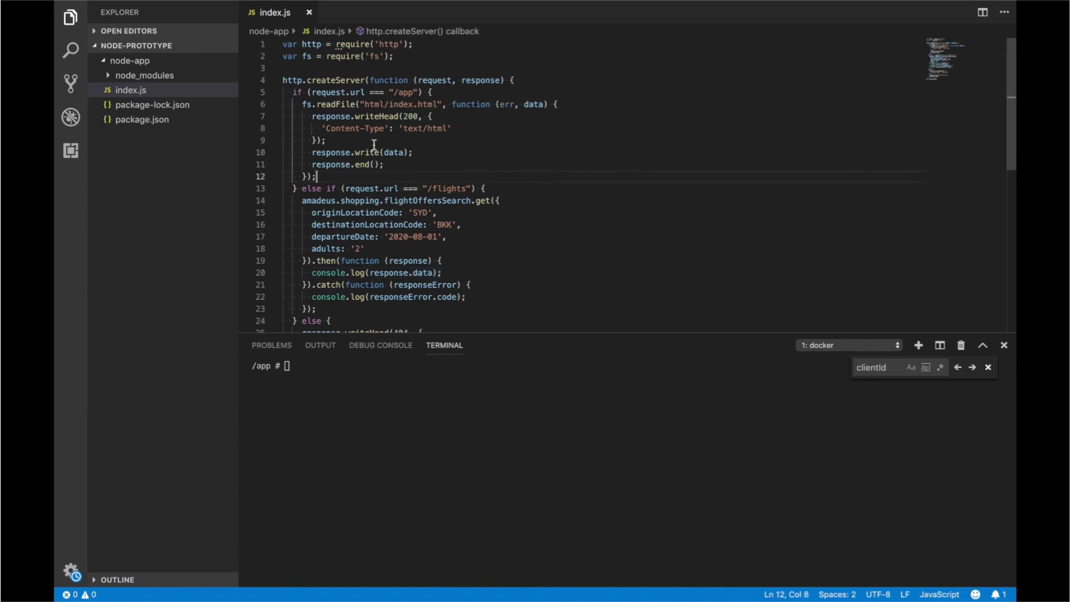
drag(313, 116, 393, 167)
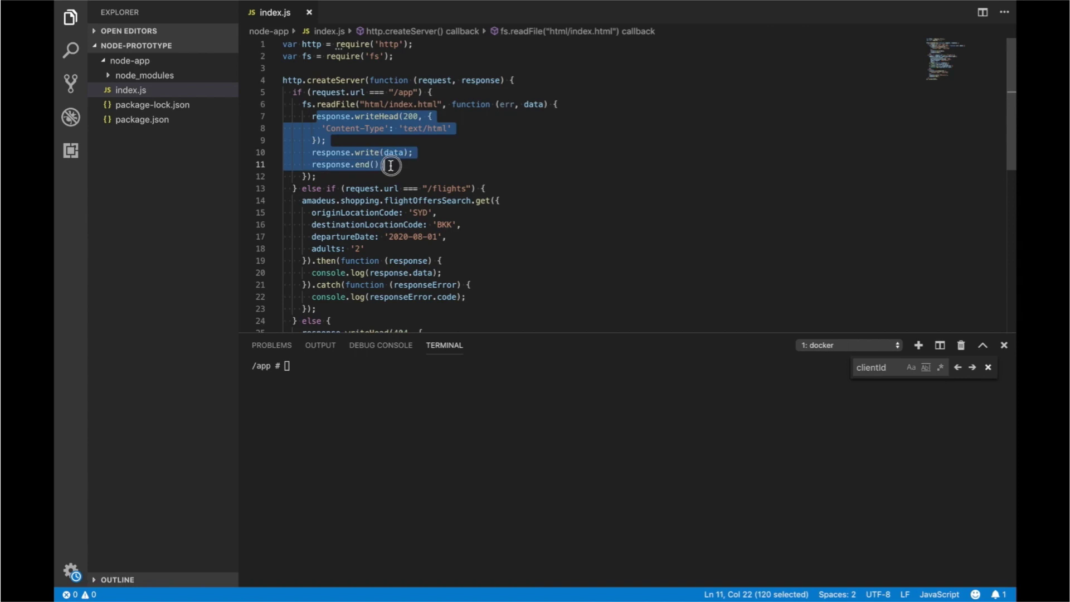
click(456, 273)
shift+click(311, 273)
text(response.writeHead(200, {         'Content-Type': 'application/json'       });       response.write(JSON.stringify(data));       response.end();)
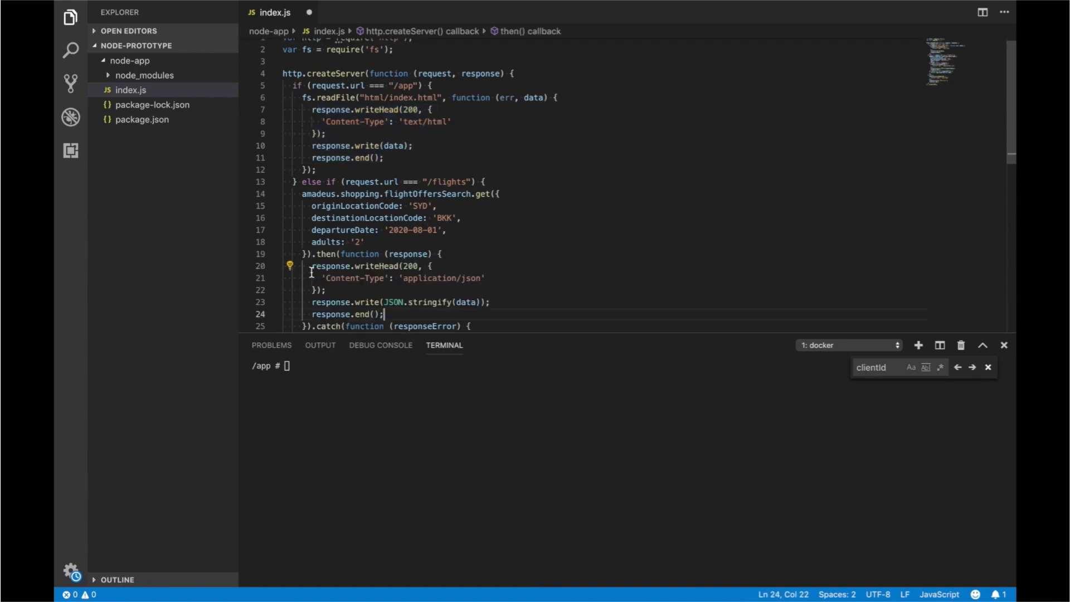
key(ctrl+a)
key(ctrl+s)
click(428, 254)
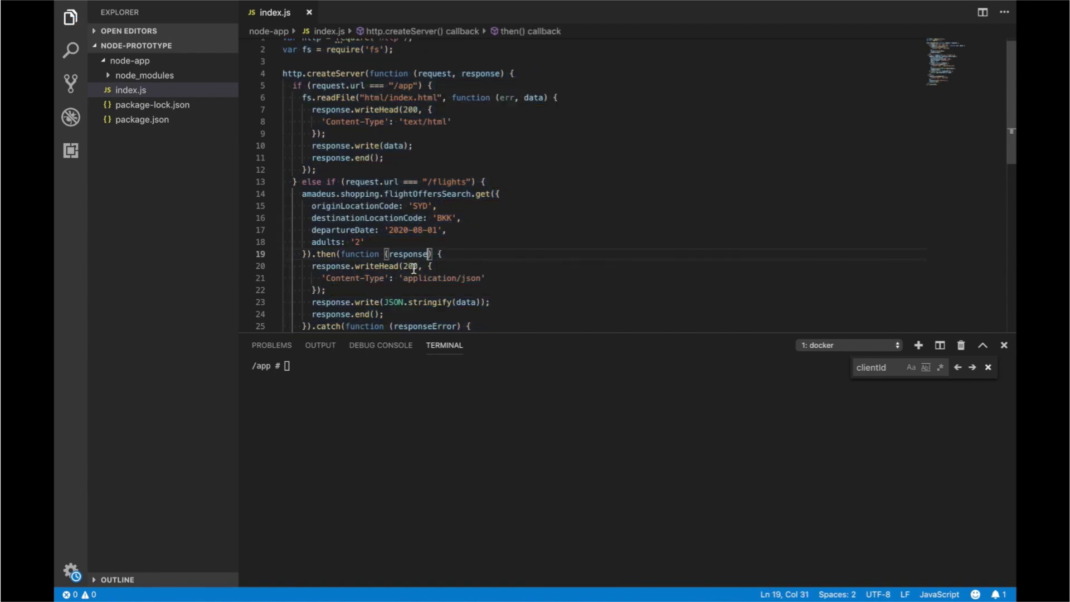
click(409, 278)
drag(405, 278, 483, 277)
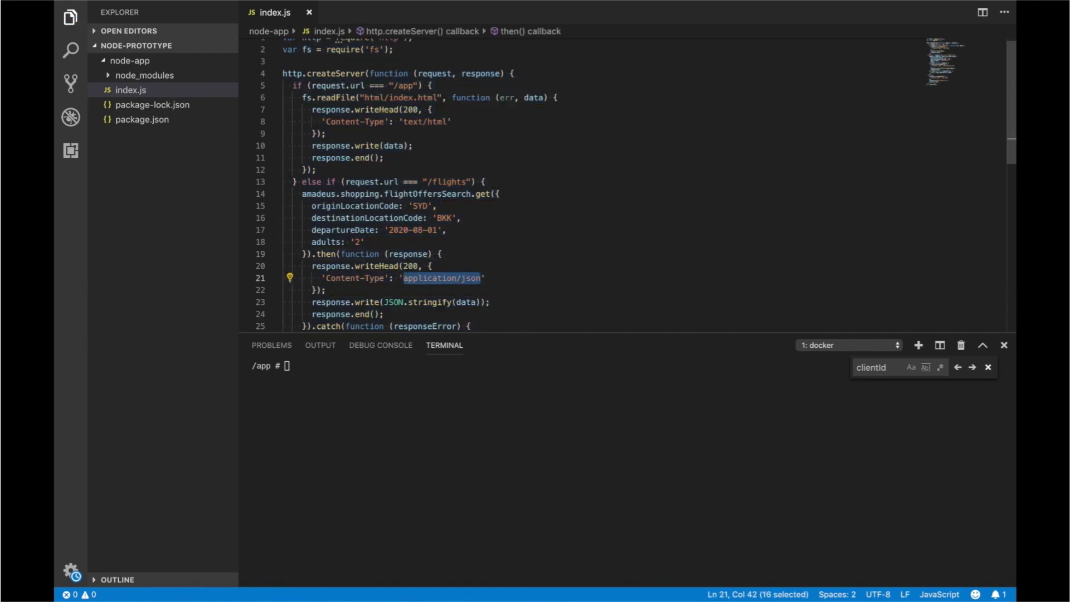
scroll(468, 251, down, 1)
double_click(466, 269)
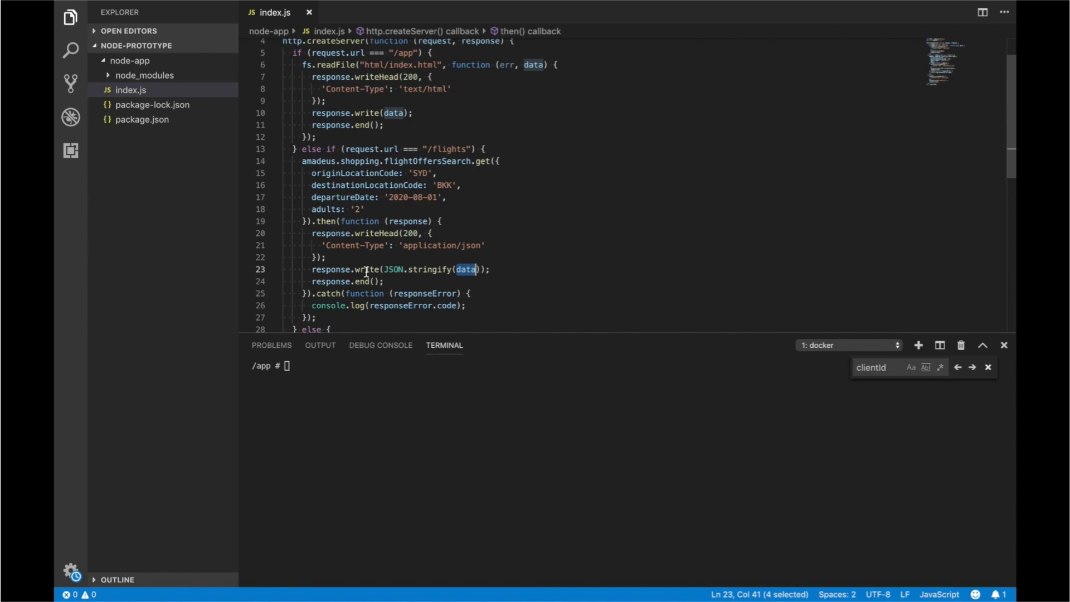
scroll(548, 258, down, 7)
scroll(548, 258, up, 3)
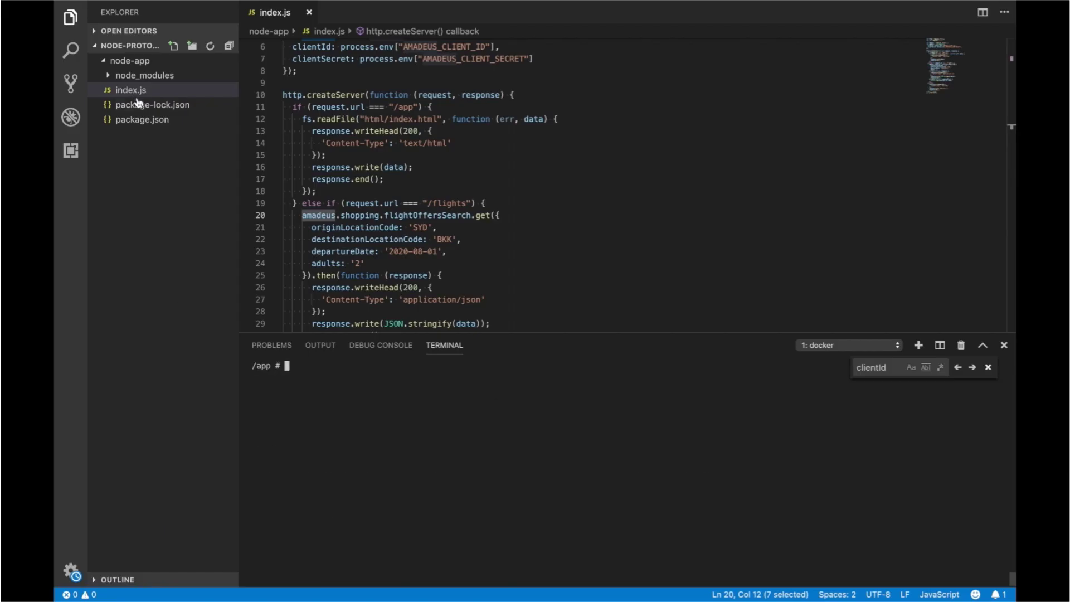
Create html/index.html containing HTML boilerplate that says Hello World!
click(192, 45)
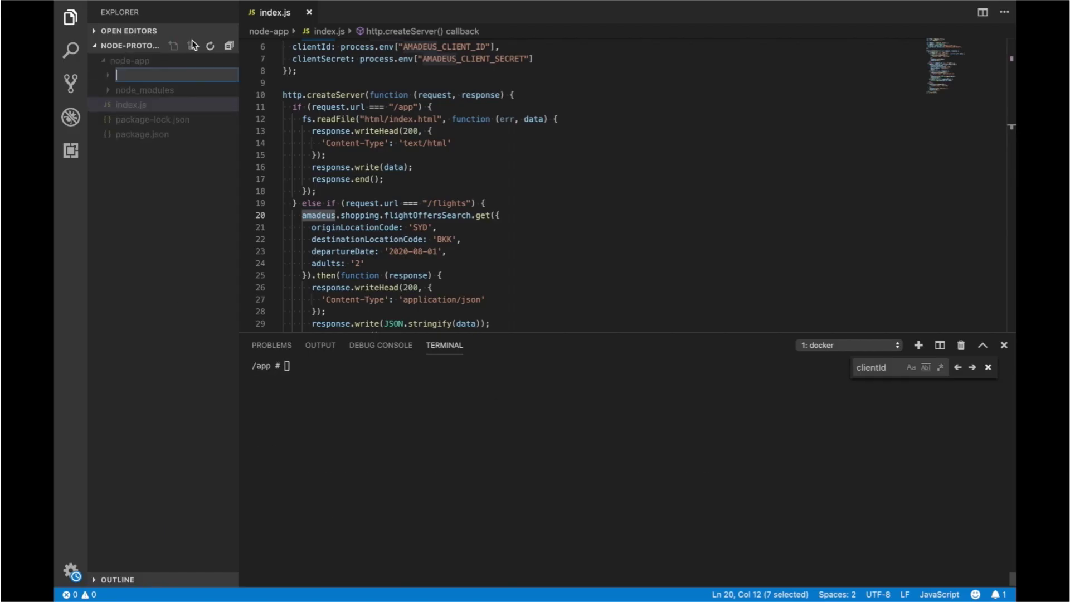
text(html)
key(Return)
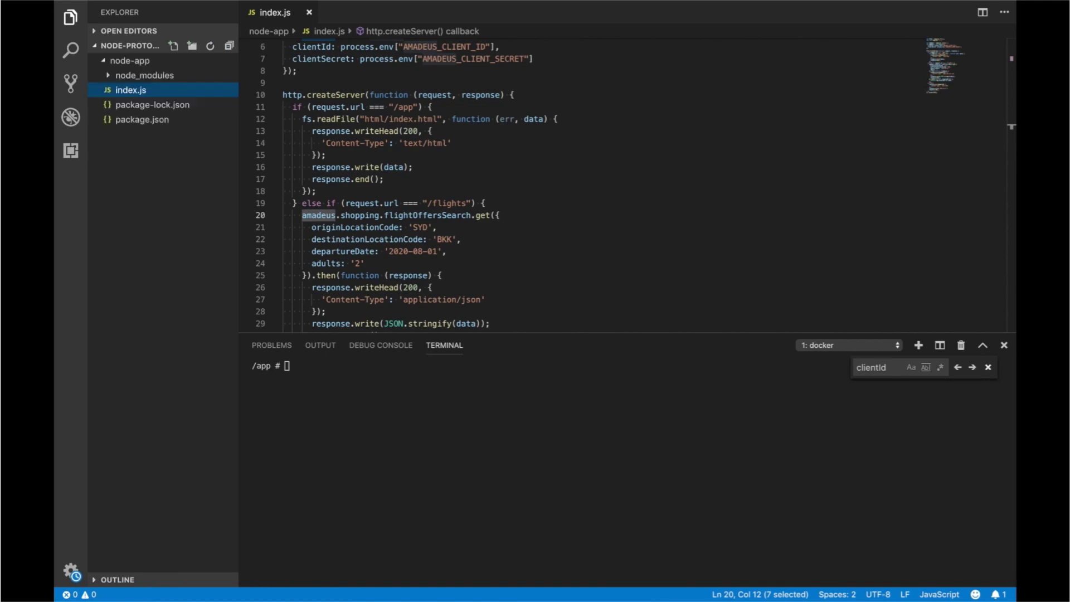
drag(365, 119, 438, 121)
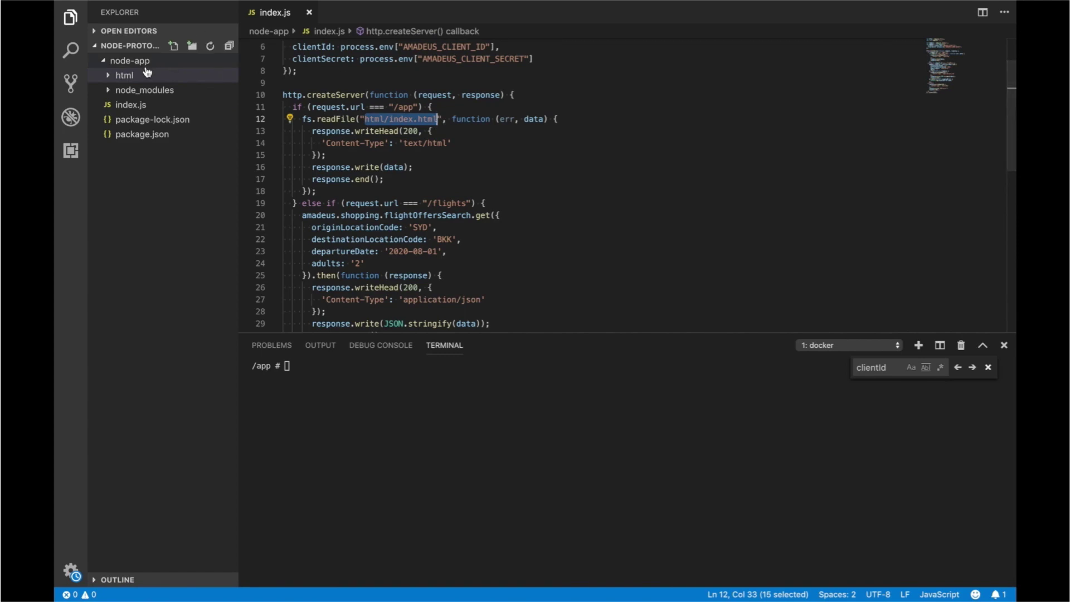
click(173, 47)
text(index)
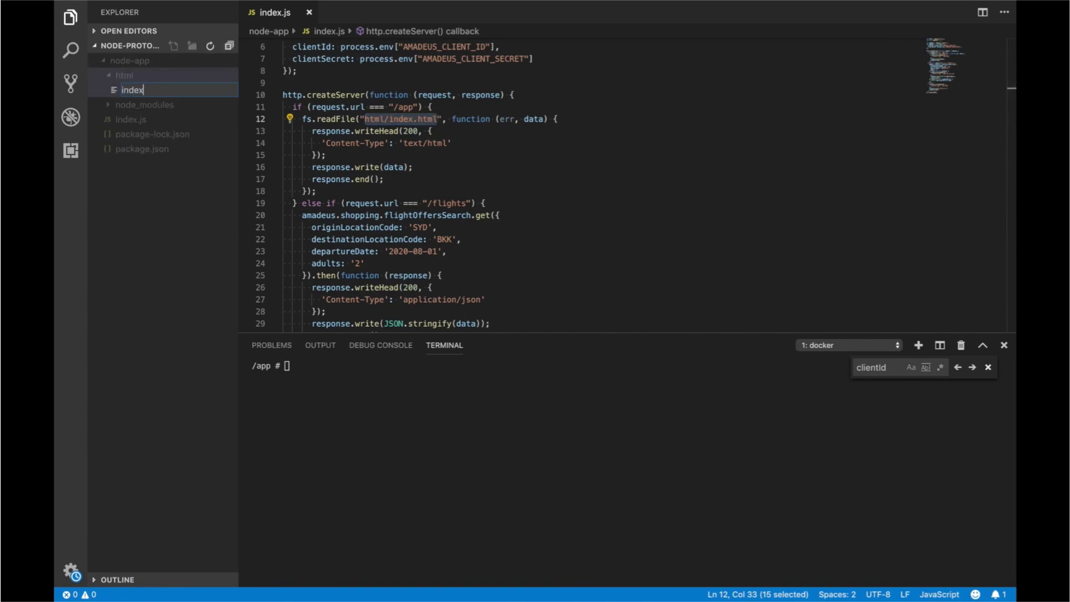
text(.html)
key(Return)
text(<!DOCTYPE html> <html lang="en">  <head></head>  <body>   Hello World! </body>  </html>)
Restart the server with node index.js and reload /app in Brave to see Hello World!
click(461, 287)
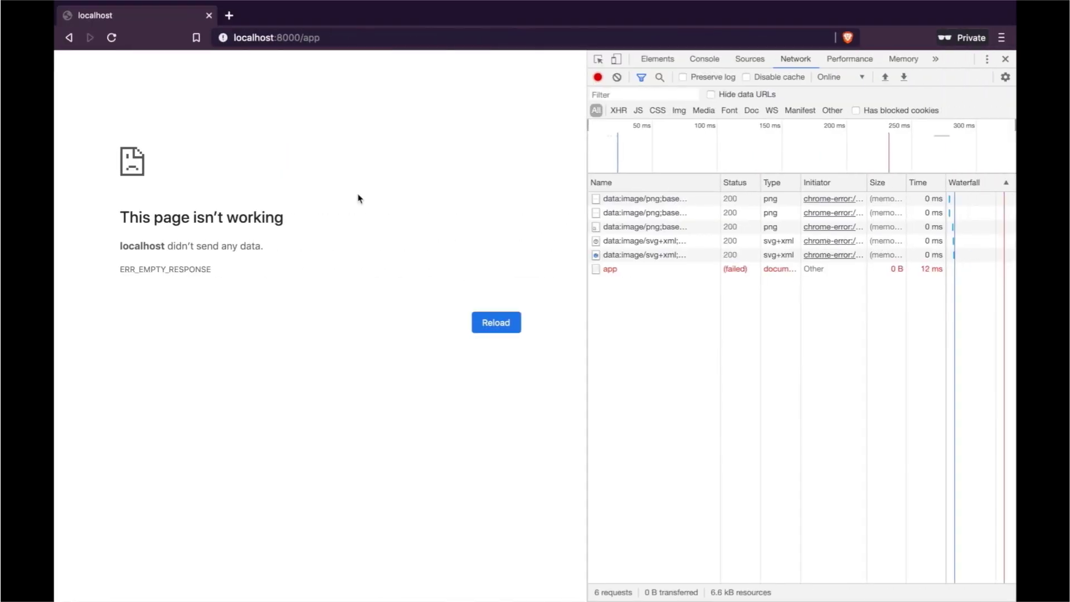
key(ctrl+r)
key(ctrl+Left)
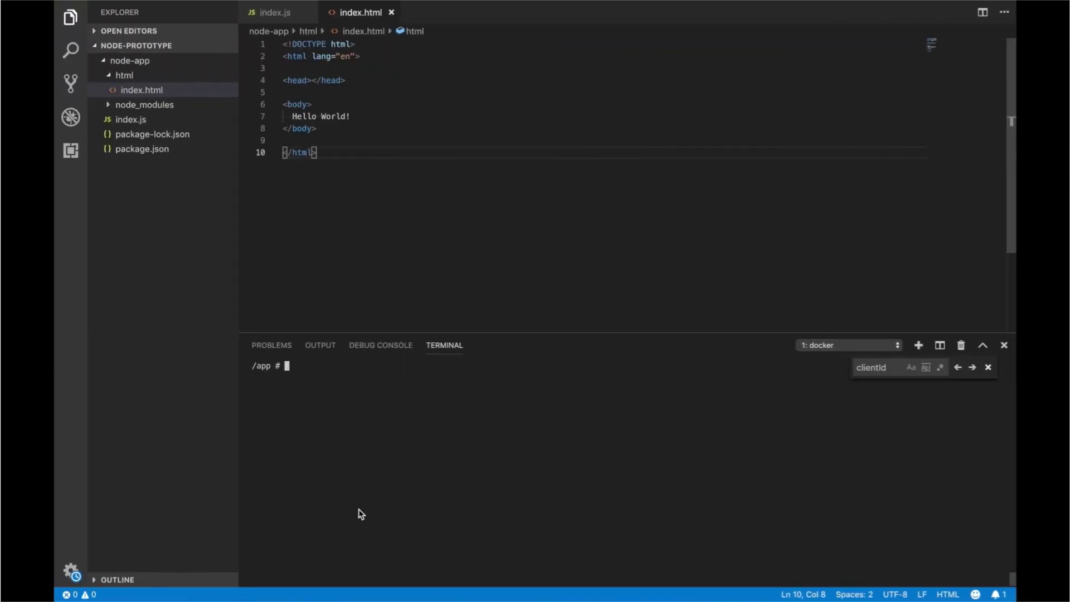
text(node index.)
text(js)
key(Return)
key(ctrl+Right)
click(163, 83)
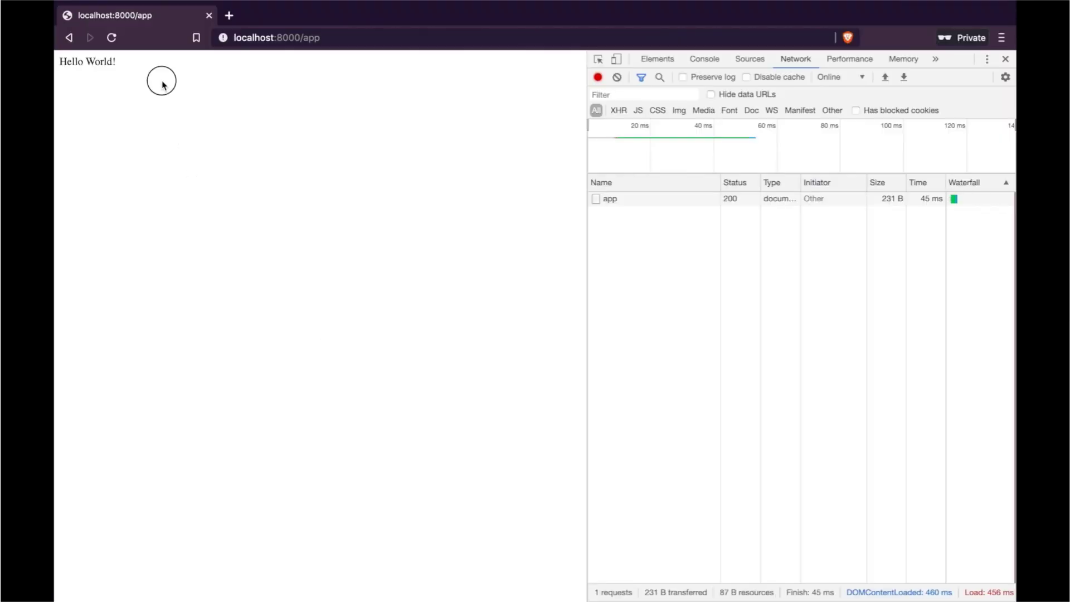
key(ctrl+Left)
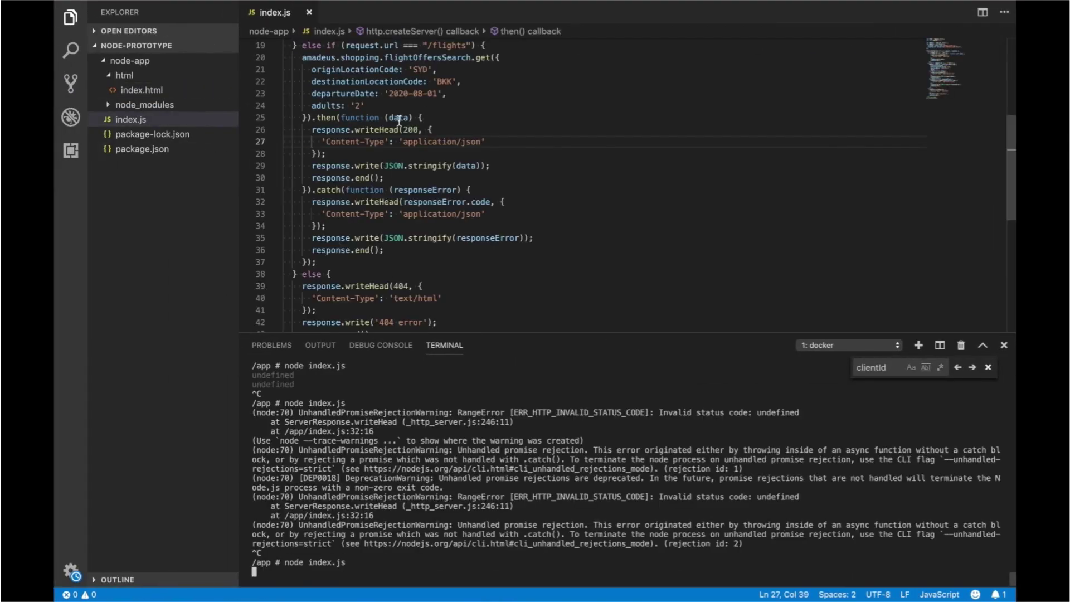
Rework the .then callback to use data instead of response on line 26
double_click(399, 117)
scroll(361, 117, up, 1)
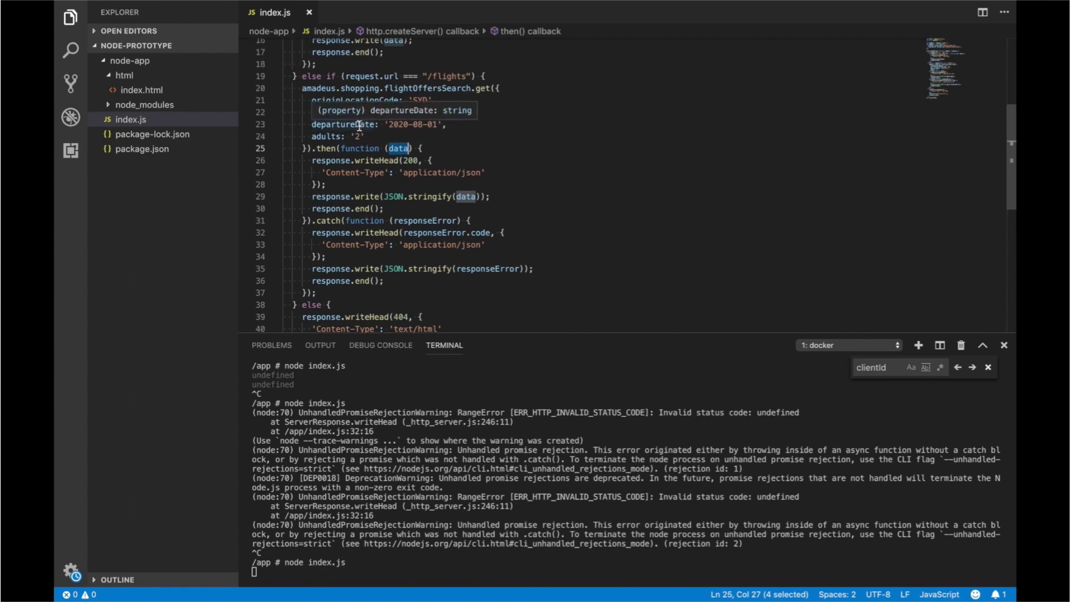
double_click(335, 160)
scroll(336, 161, up, 1)
scroll(335, 160, up, 2)
scroll(335, 161, up, 1)
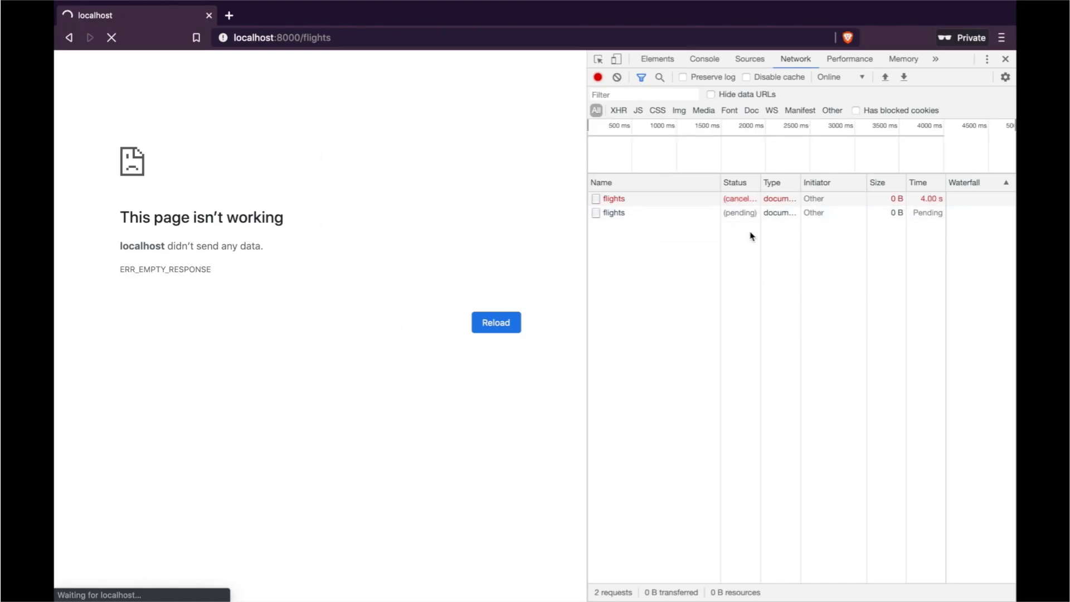
Inspect the pending /flights request in the Network tab and view the SYD–BKK offer JSON
click(694, 217)
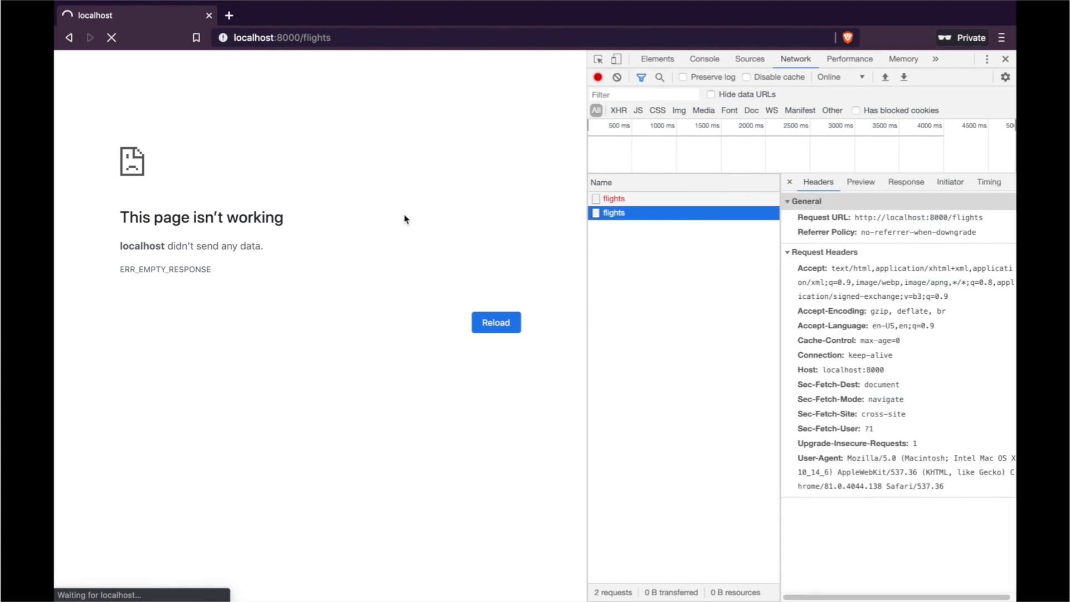
key(alt+Tab)
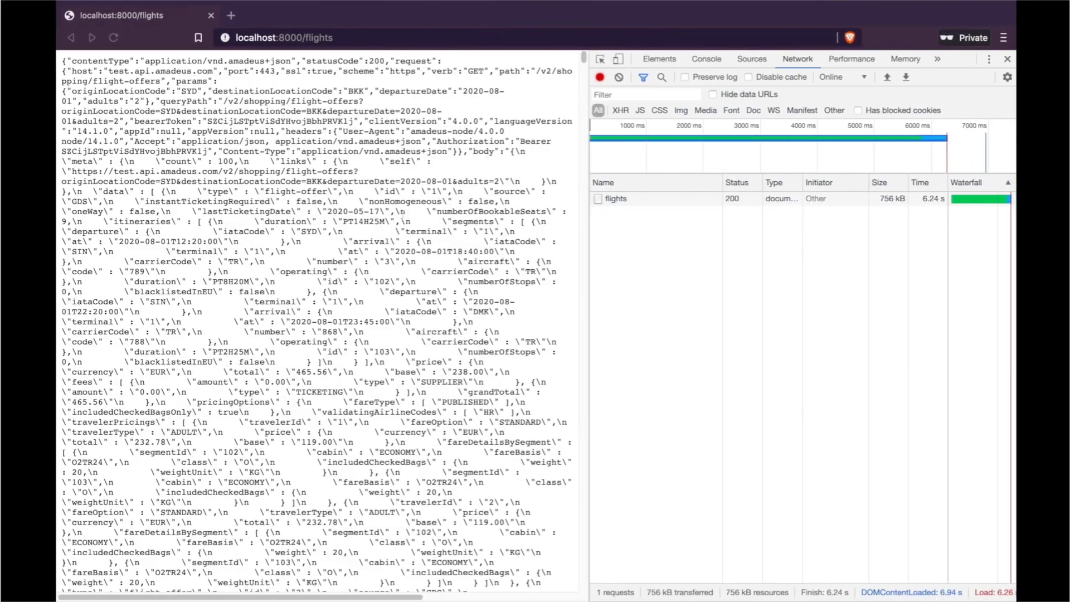
click(405, 215)
scroll(336, 191, down, 5)
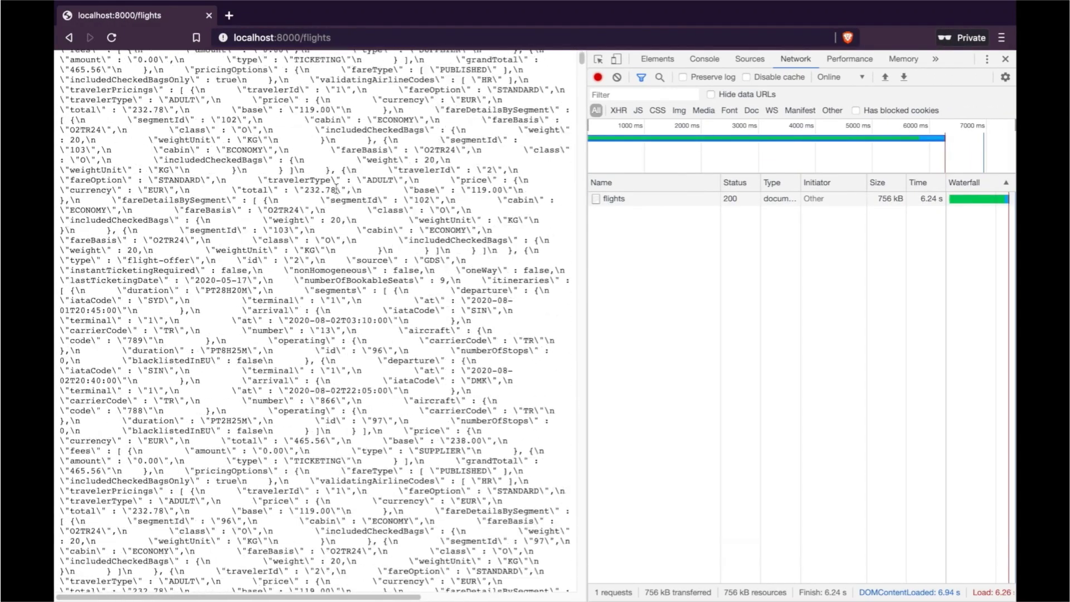
scroll(337, 191, down, 5)
scroll(336, 191, down, 5)
scroll(335, 191, down, 5)
scroll(335, 188, up, 10)
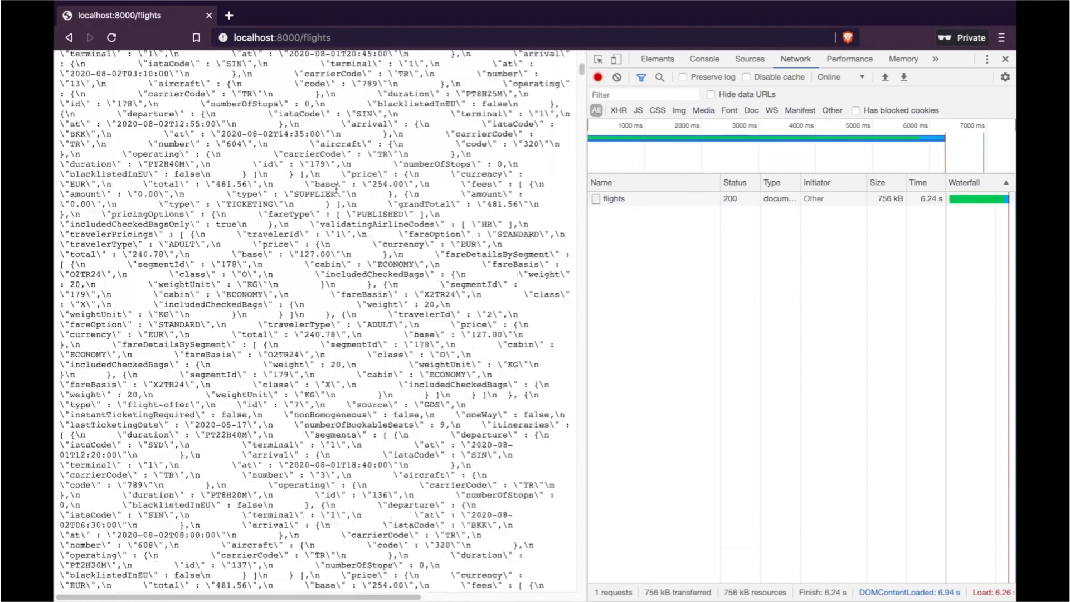
scroll(334, 188, up, 10)
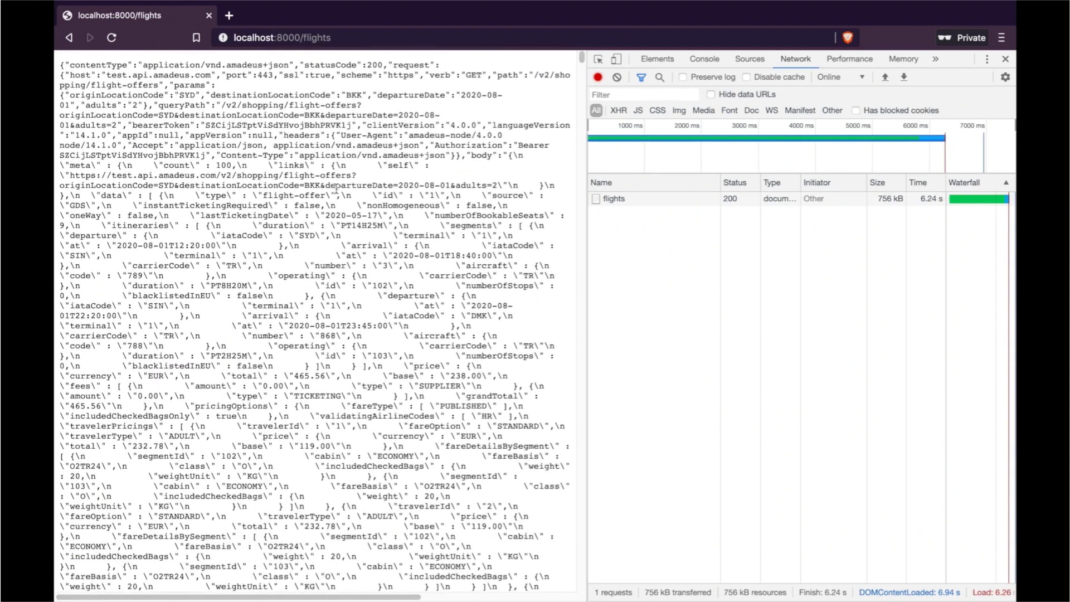
key(ctrl+Left)
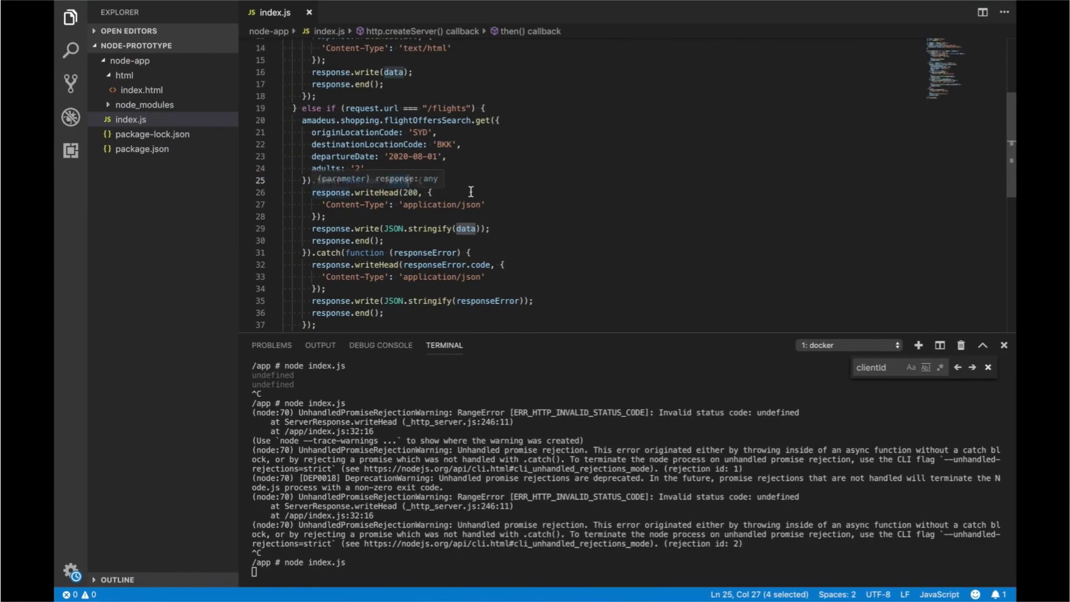
click(512, 193)
scroll(512, 193, up, 2)
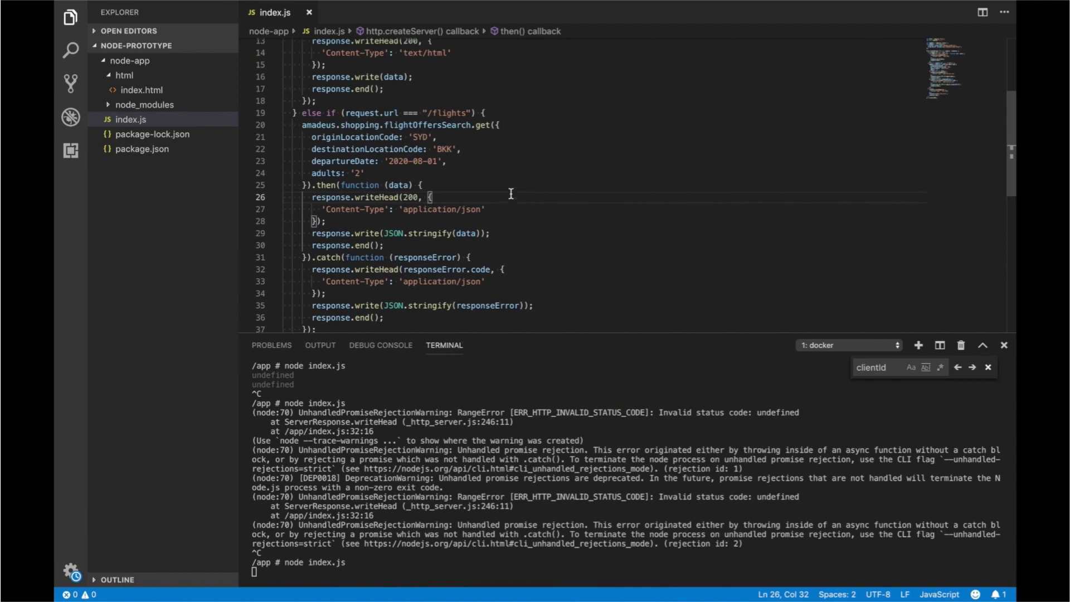
scroll(512, 193, up, 3)
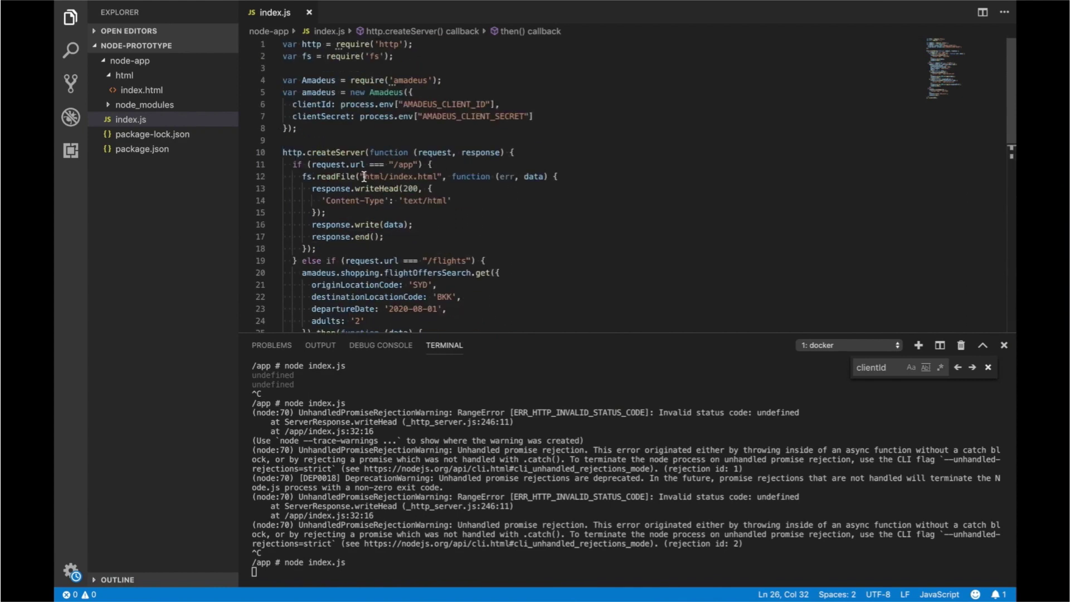
drag(362, 176, 436, 177)
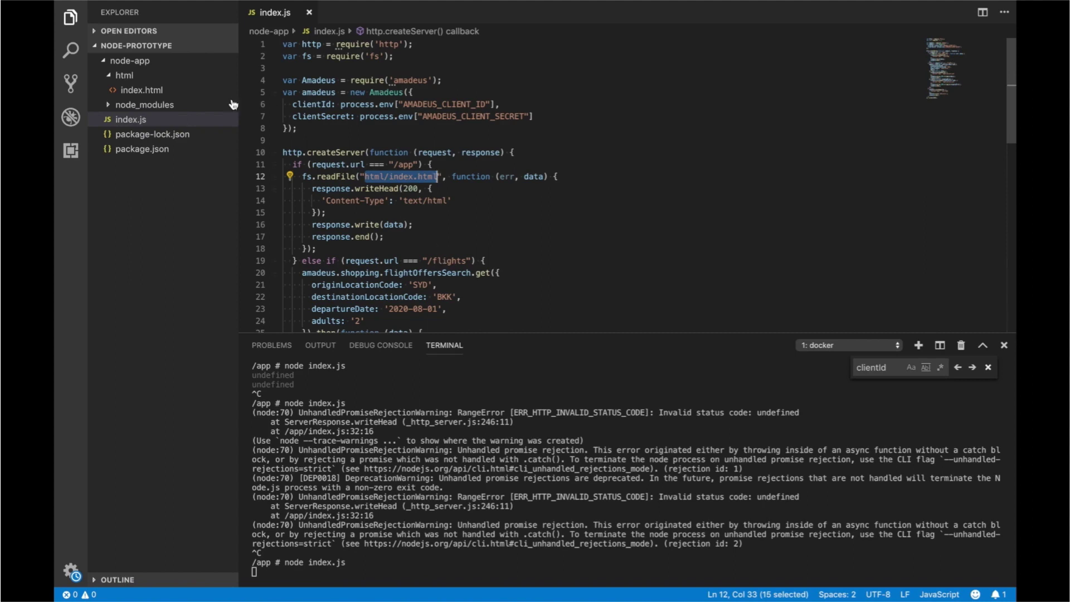
Replace index.html's Hello World content with the prepared Flight Options page and save it
click(172, 91)
click(334, 115)
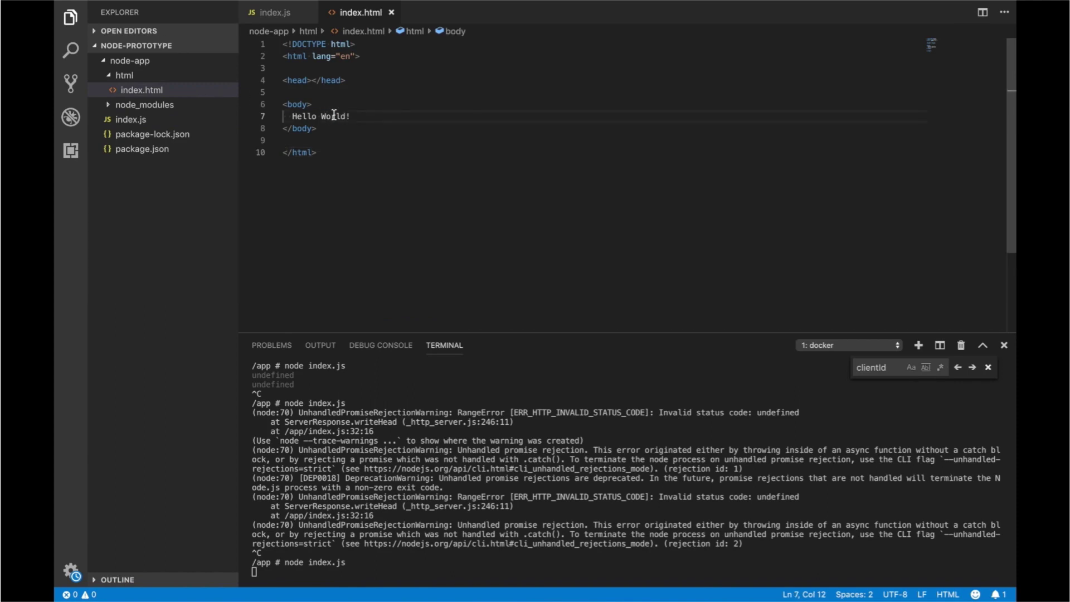
key(ctrl+a)
key(BackSpace)
key(ctrl+s)
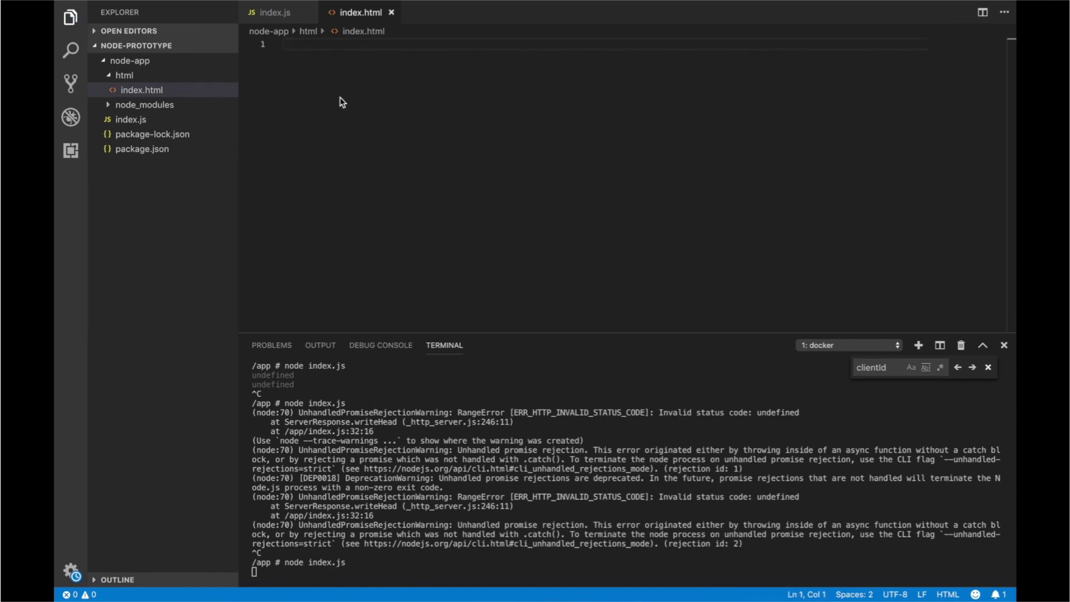
key(ctrl+v)
key(ctrl+a)
key(ctrl+s)
scroll(338, 97, up, 5)
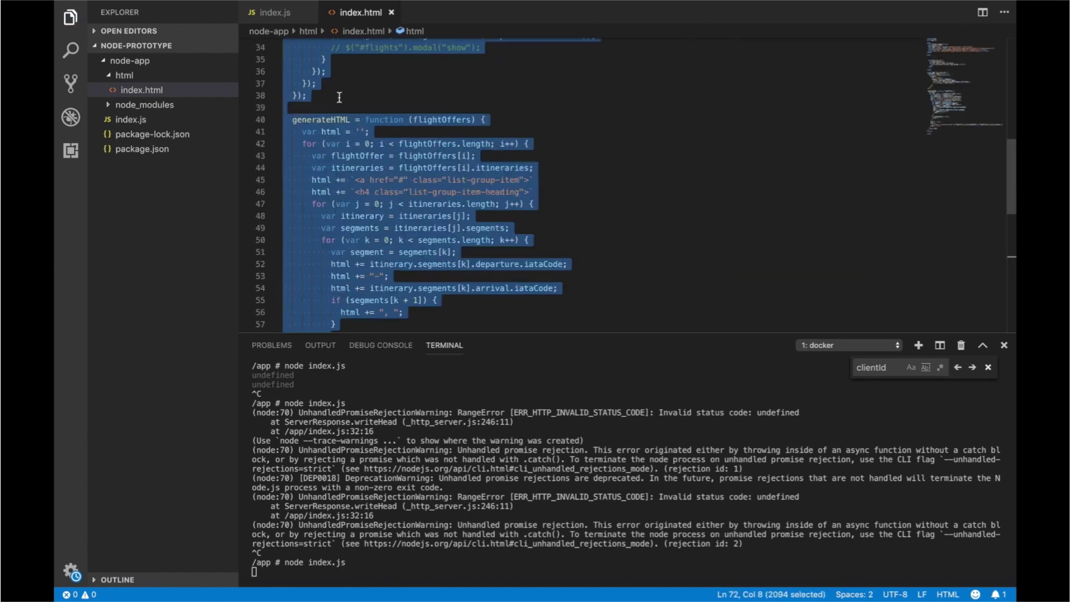
scroll(339, 97, up, 5)
Collapse the head section and container div to focus on the fetch button script
click(305, 80)
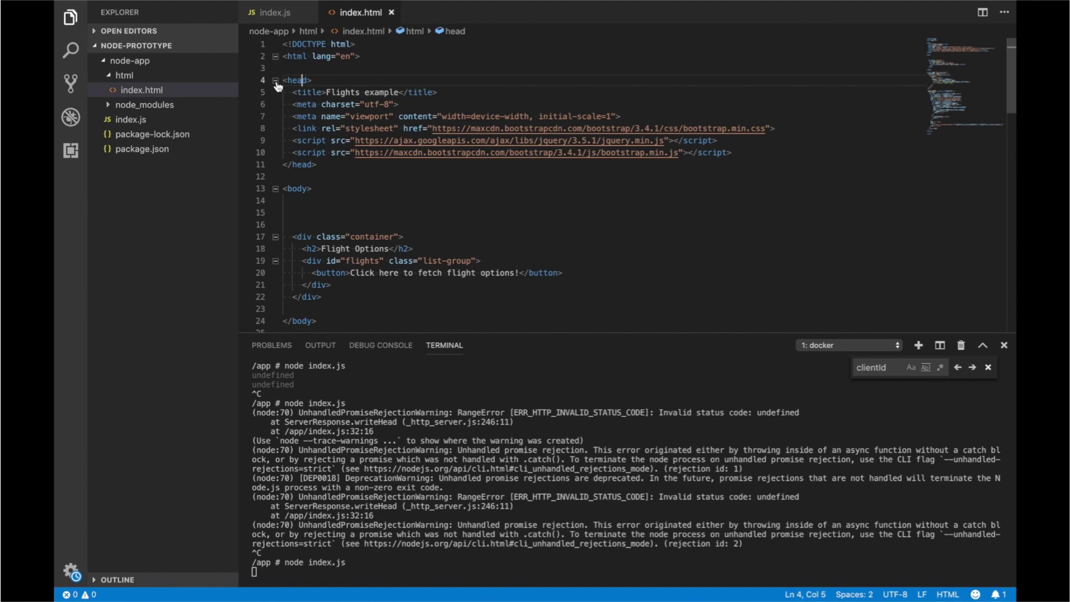
click(275, 81)
drag(311, 176, 568, 177)
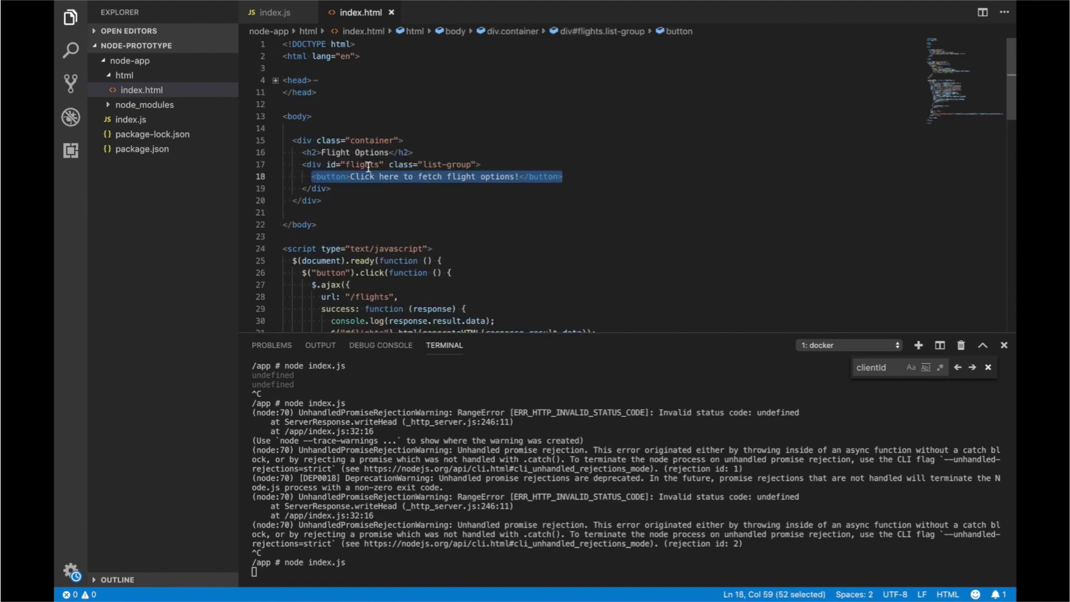
click(275, 141)
scroll(305, 154, down, 1)
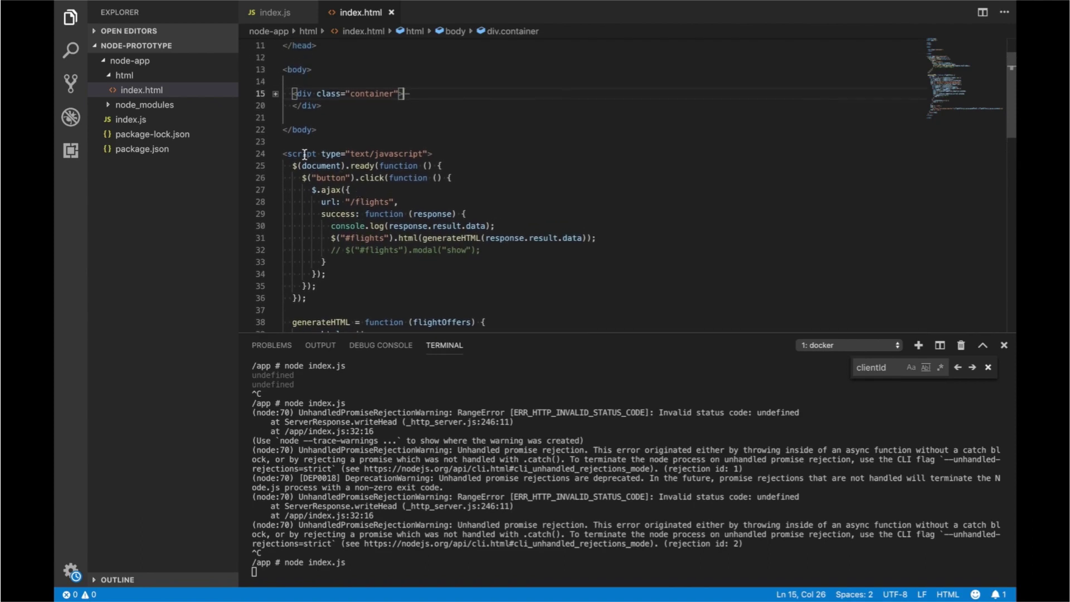
Delete the console.log and commented modal lines from the success callback, keeping the render line
click(302, 178)
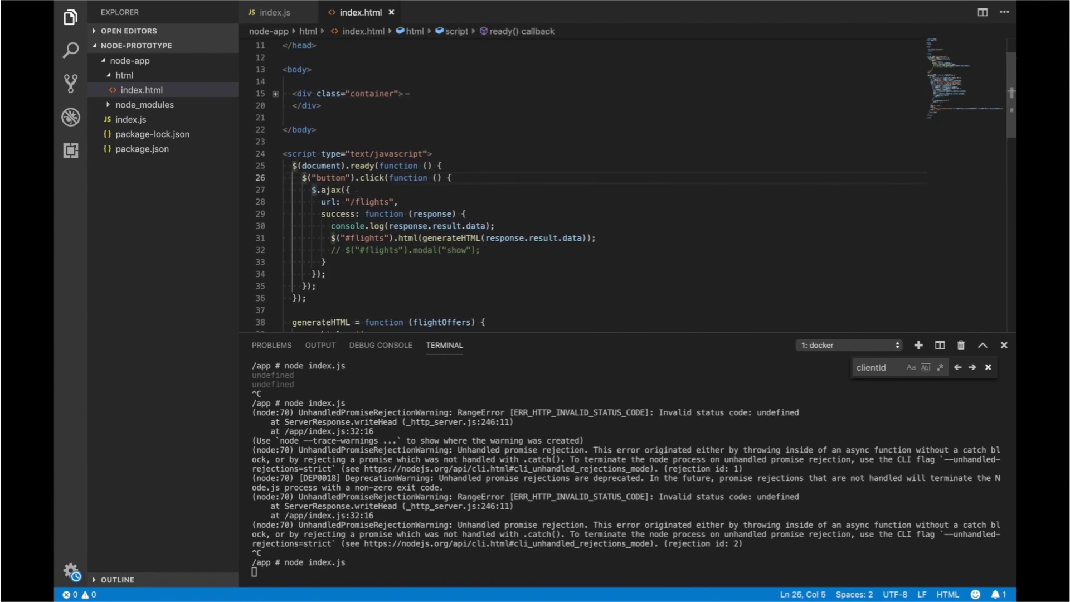
key(shift+Down)
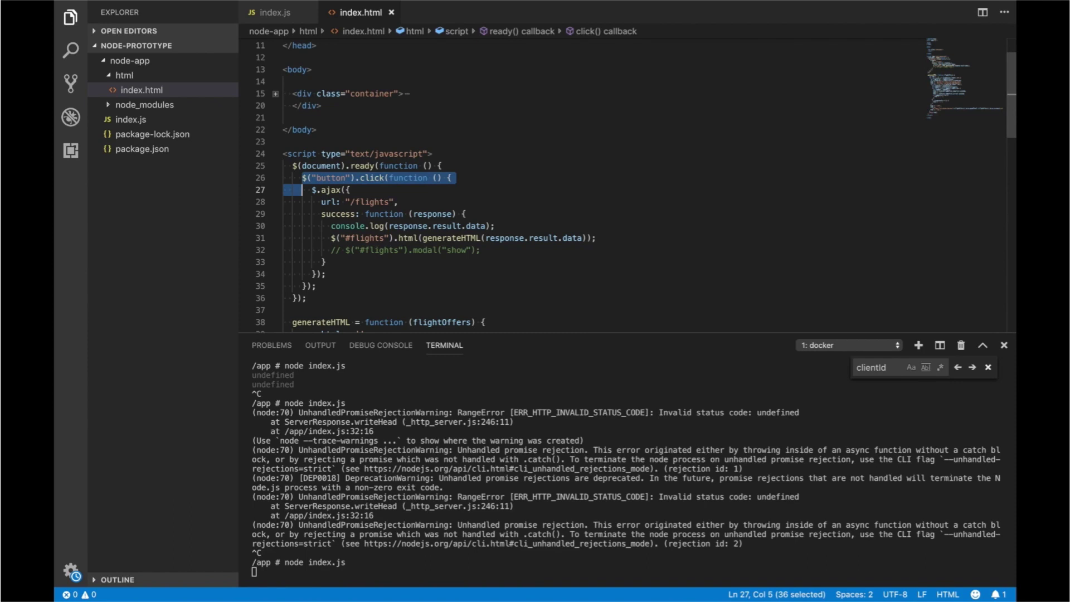
key(Up)
key(Up)
key(Down)
key(Down)
key(shift+Down)
key(shift+Down)
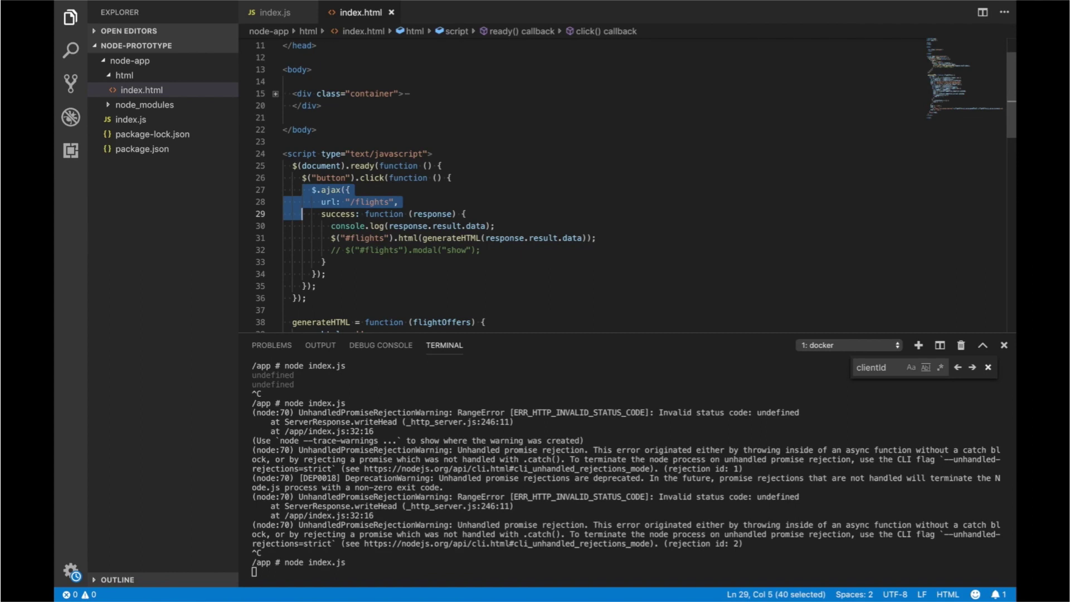
key(Down)
key(ctrl+shift+k)
key(Down)
key(ctrl+shift+k)
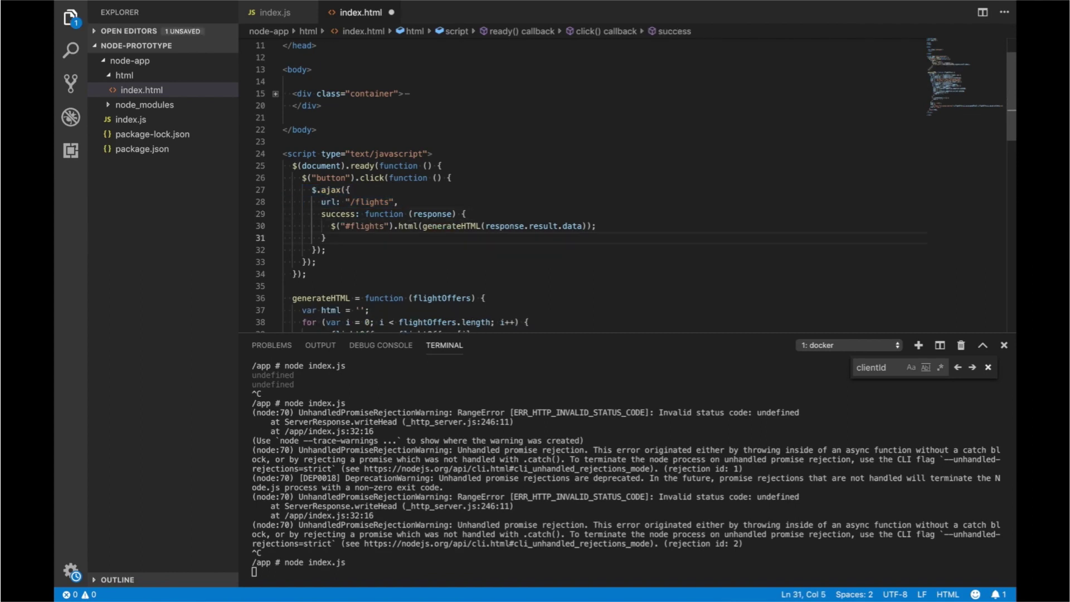
key(Up)
key(shift+Down)
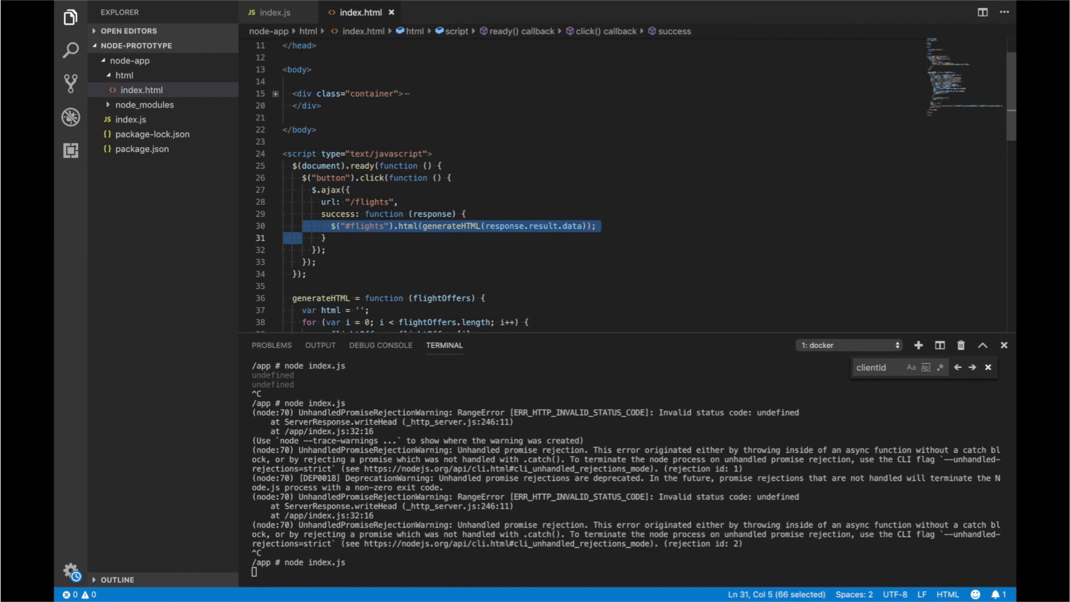
Check the #flights target and generateHTML(response.result.data) call, then fold the generateHTML function
click(275, 94)
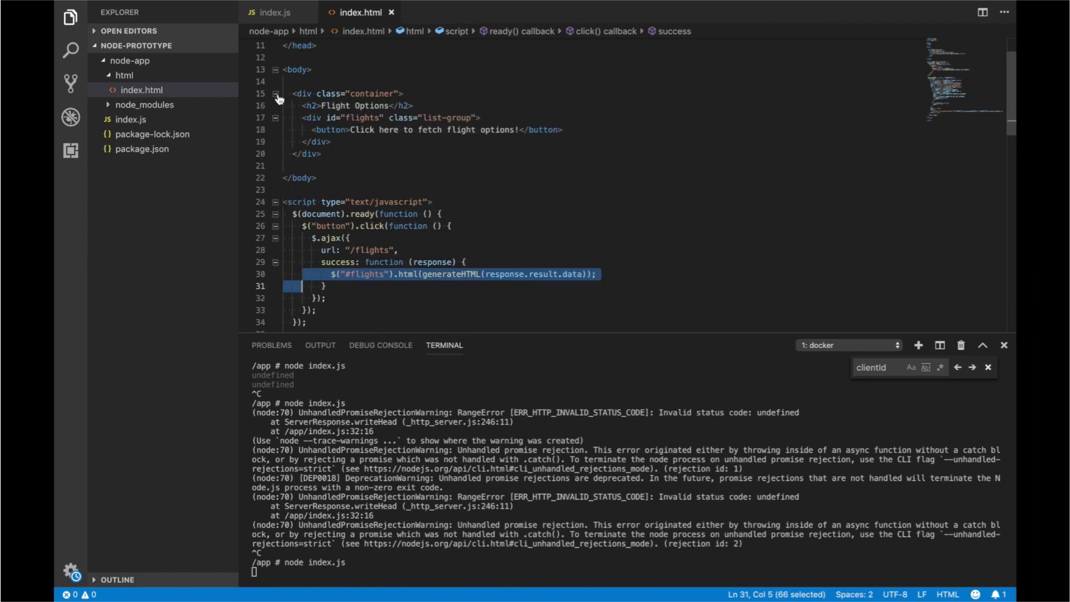
double_click(361, 117)
scroll(361, 117, down, 2)
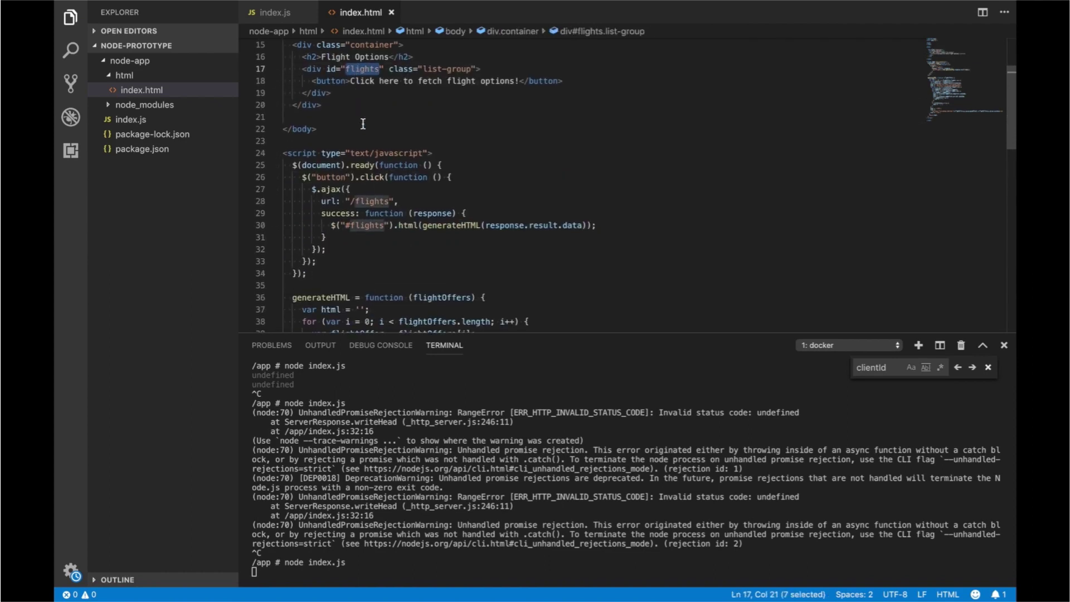
click(486, 227)
drag(487, 226, 583, 226)
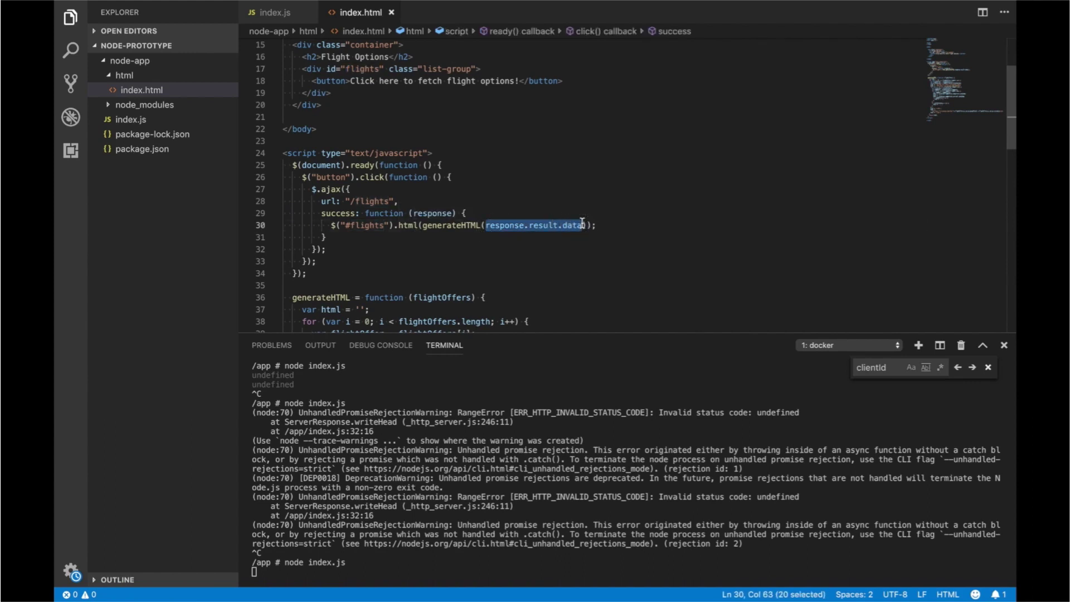
mouse_move(548, 225)
double_click(461, 225)
scroll(462, 225, down, 3)
click(276, 185)
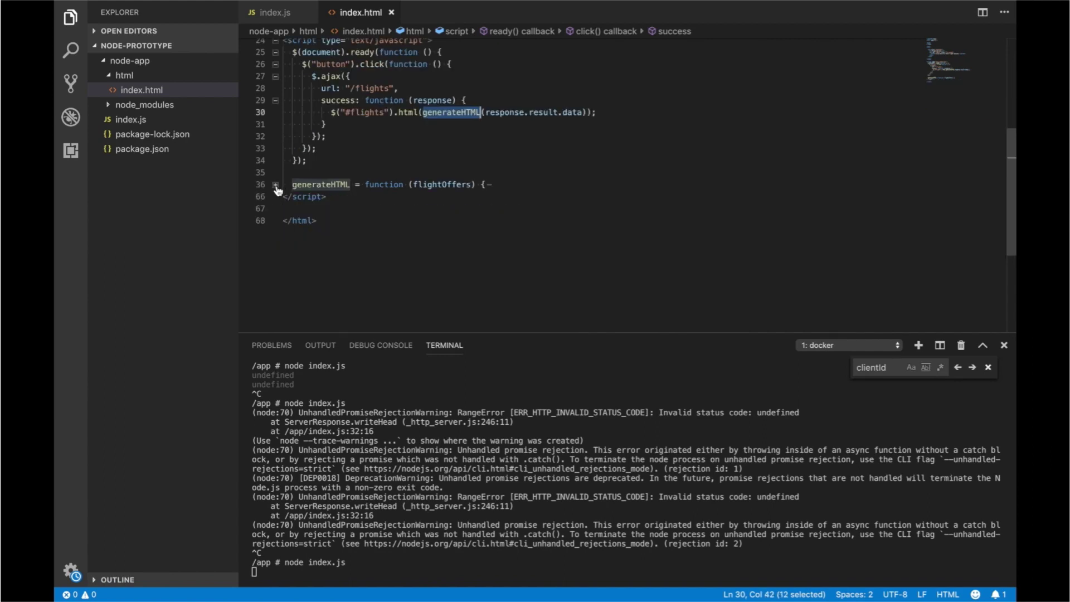
scroll(407, 163, up, 3)
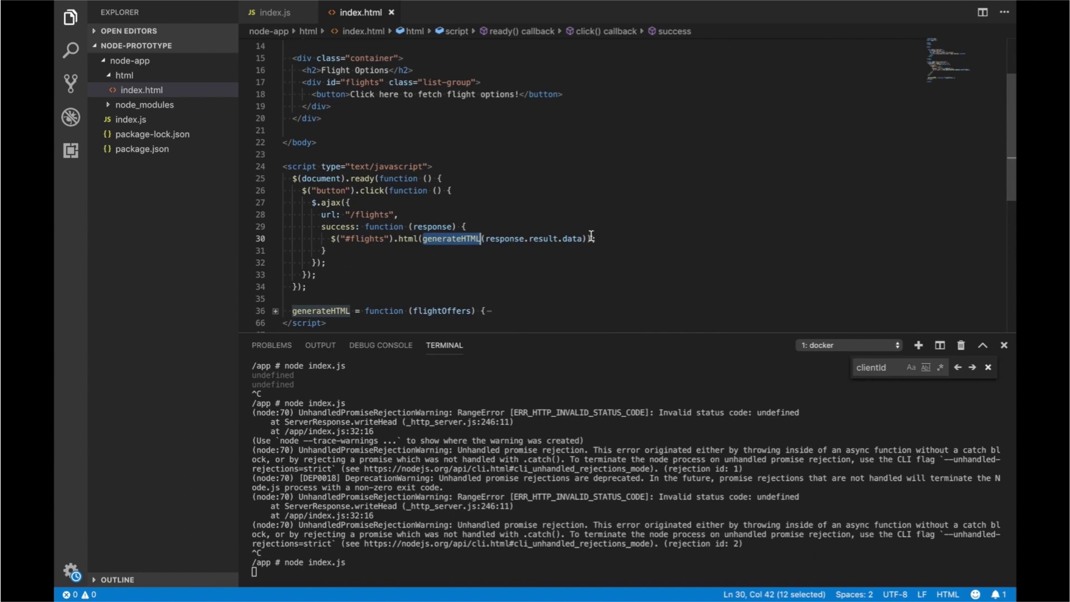
Load localhost:8000/app in Brave
click(529, 483)
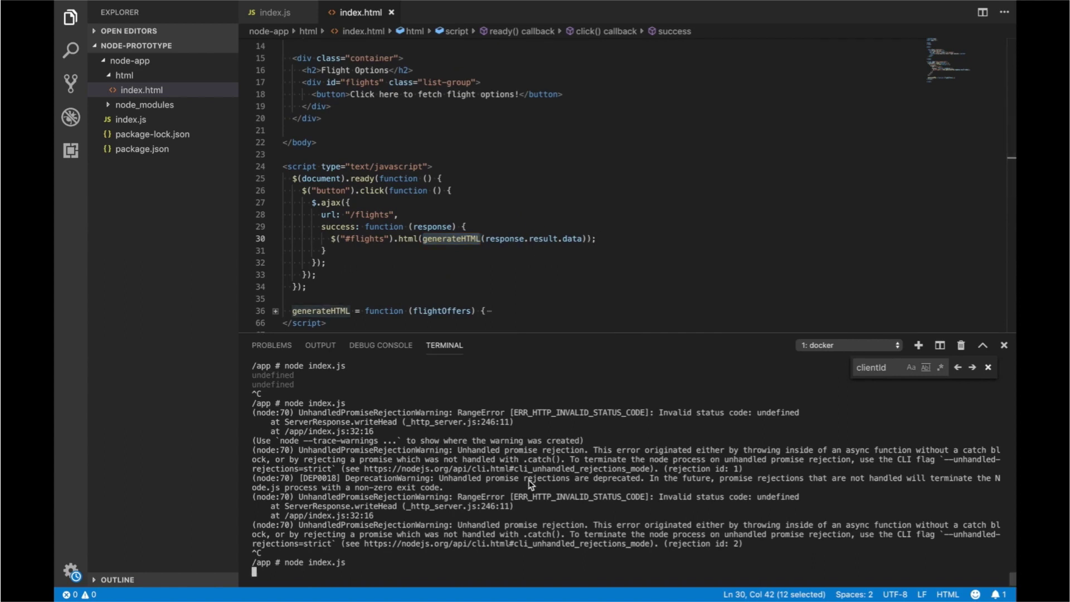
key(ctrl+Right)
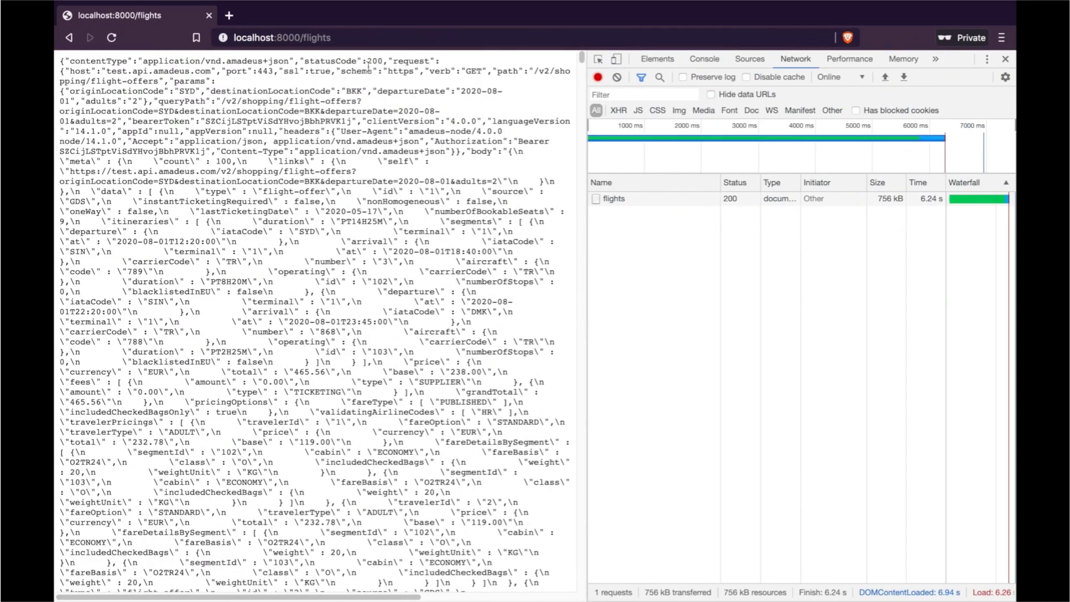
double_click(323, 37)
text(app)
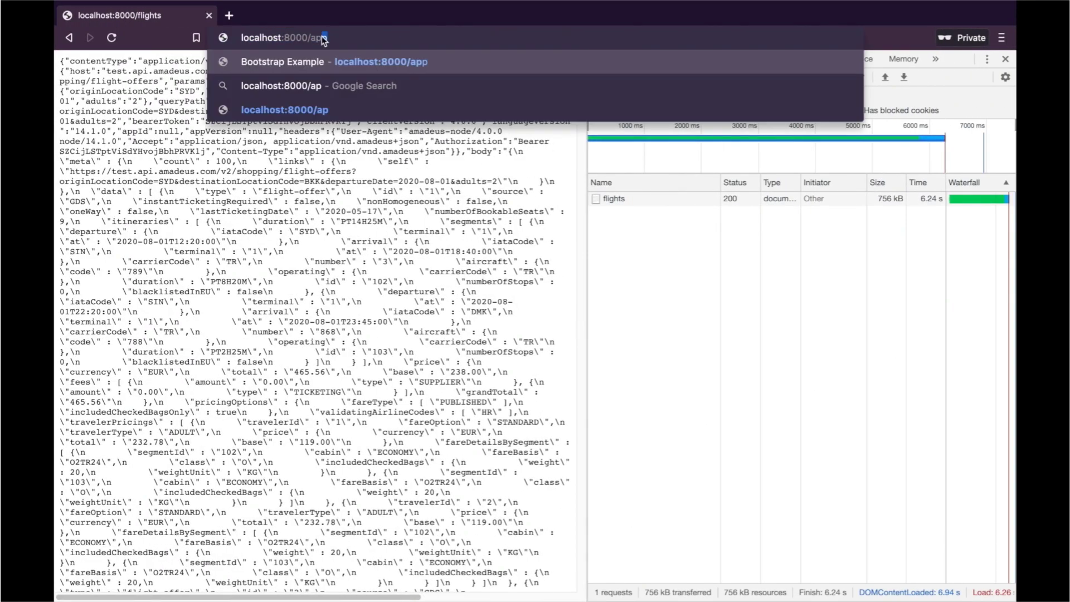
key(Return)
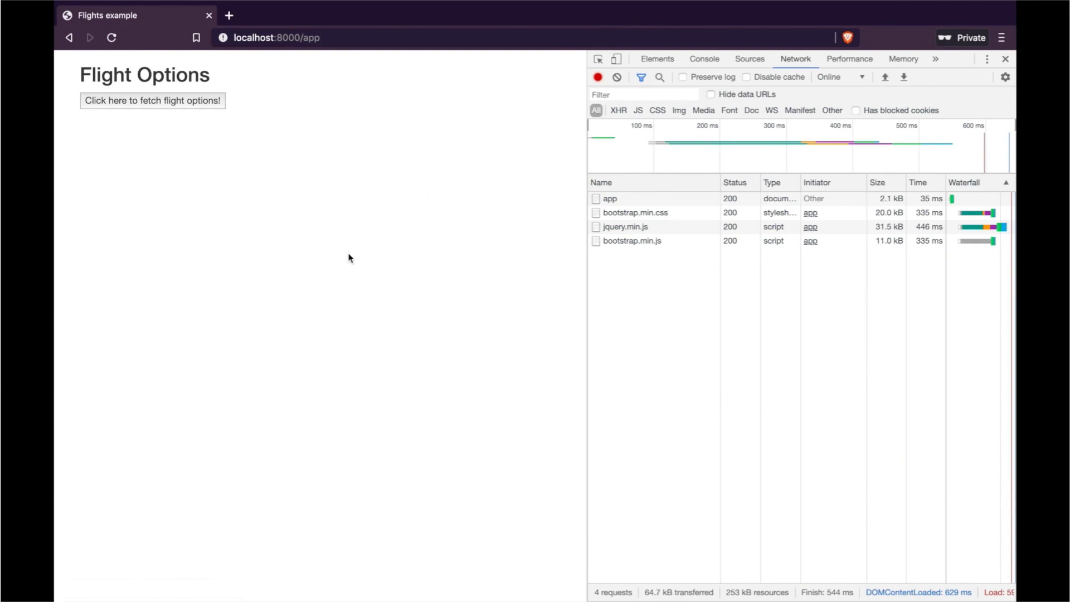
Fetch flight options and browse the listed routes and EUR prices, such as SYD-SIN
click(192, 107)
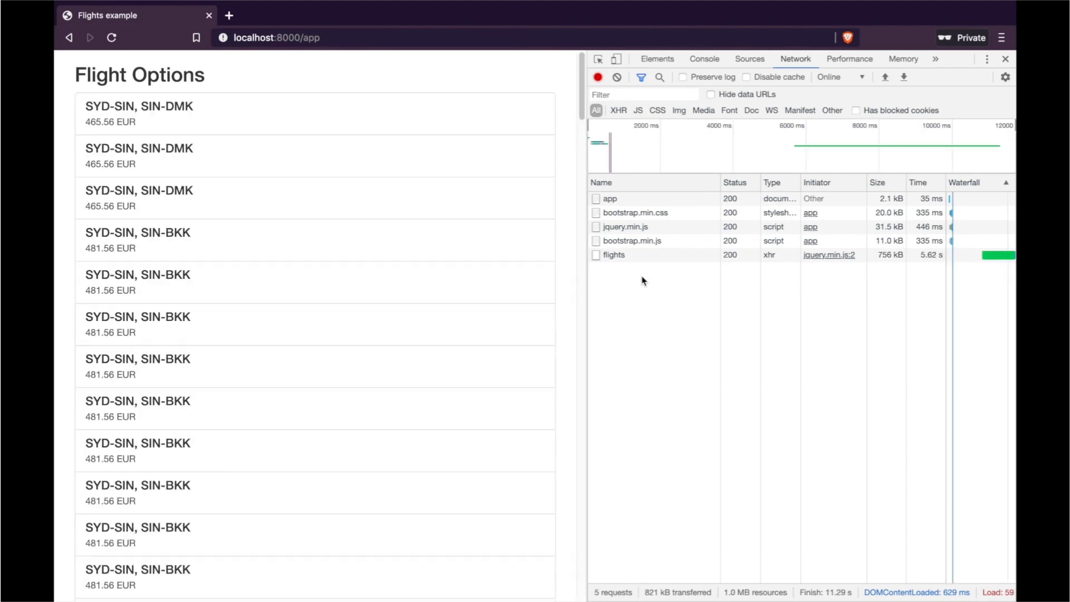
scroll(510, 132, down, 15)
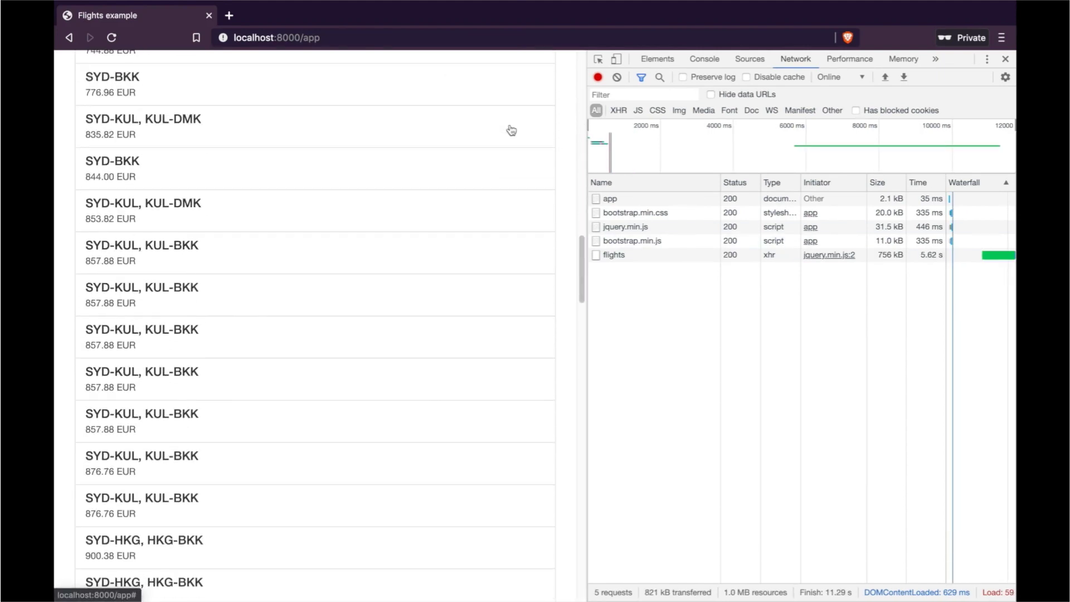
scroll(512, 131, down, 10)
scroll(511, 130, down, 5)
scroll(512, 130, down, 5)
scroll(512, 131, up, 10)
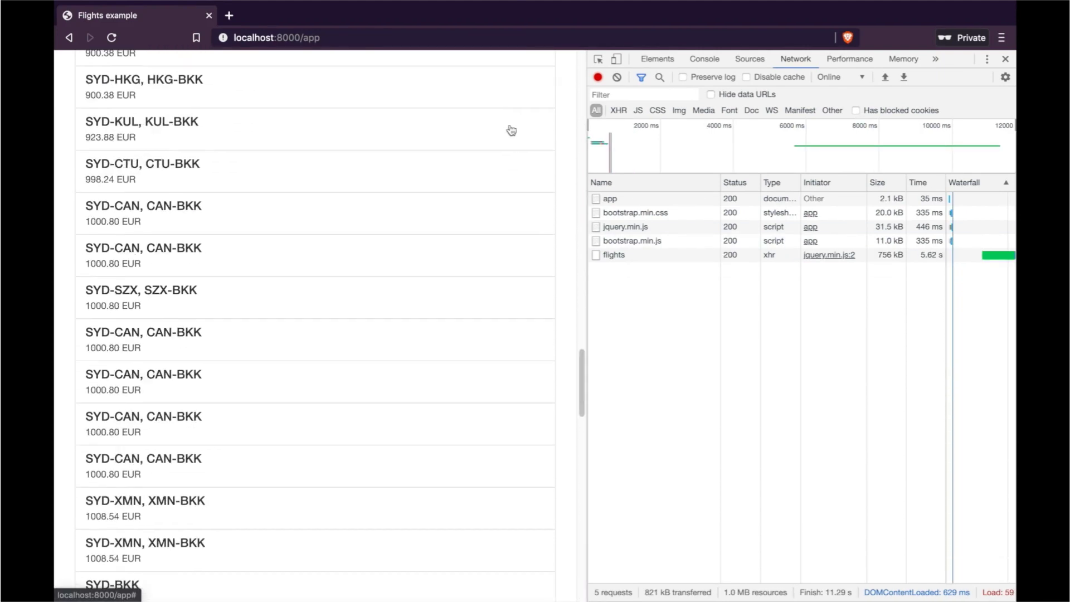
scroll(512, 130, up, 20)
click(421, 172)
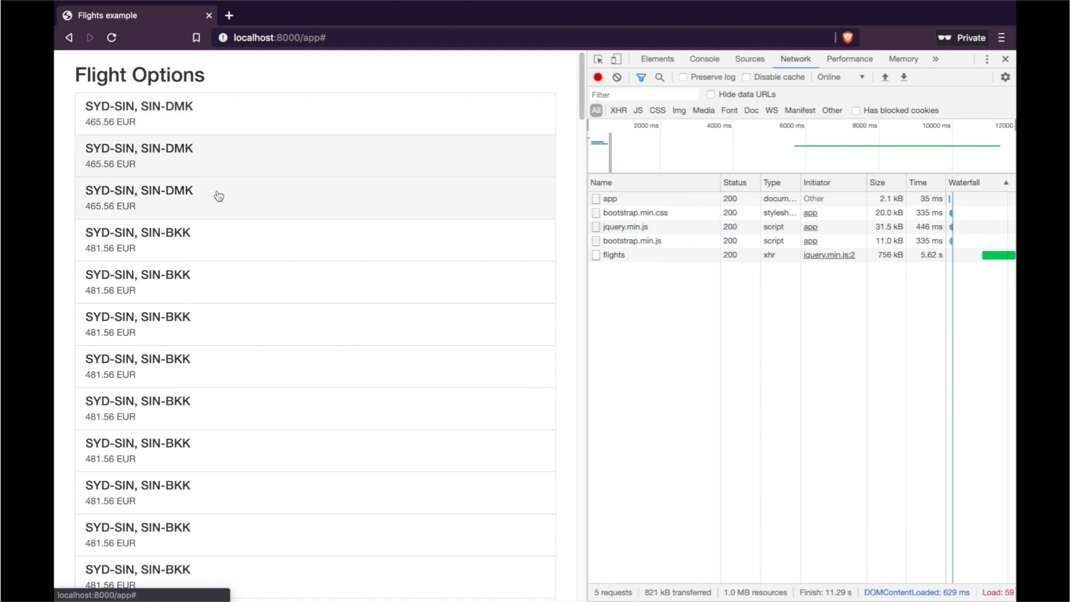
key(ctrl+Left)
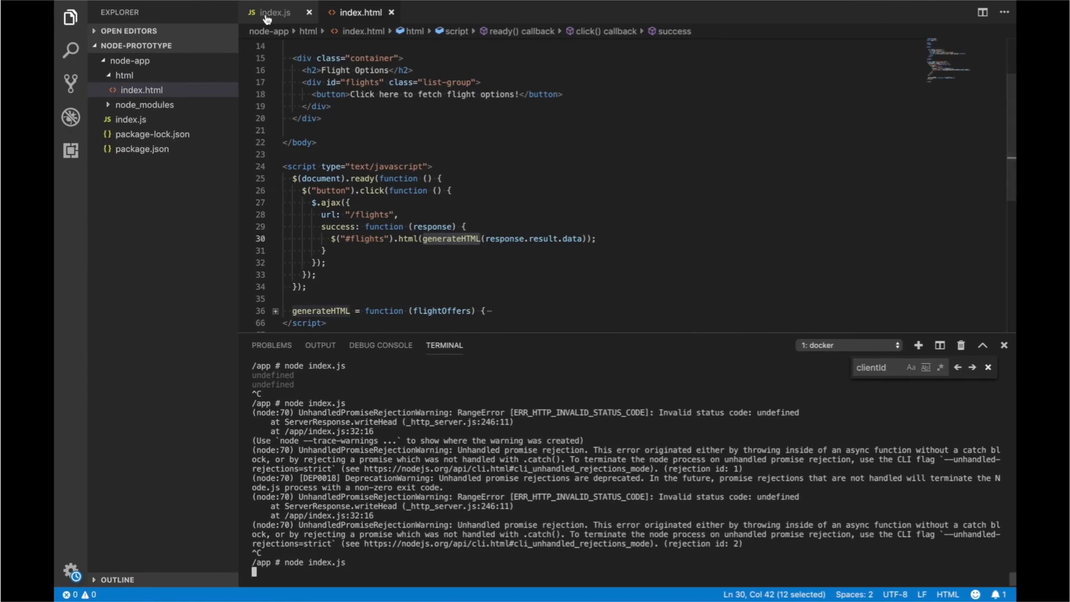
Change the index.js flight search from SYD–BKK to BOS–LON and save
click(269, 12)
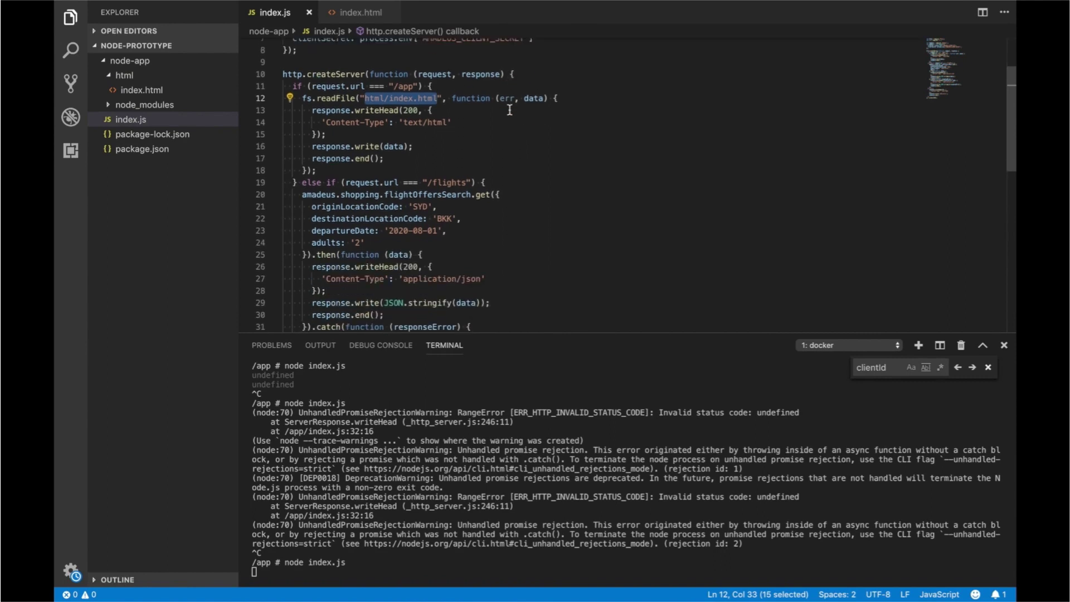
scroll(507, 104, down, 2)
double_click(445, 214)
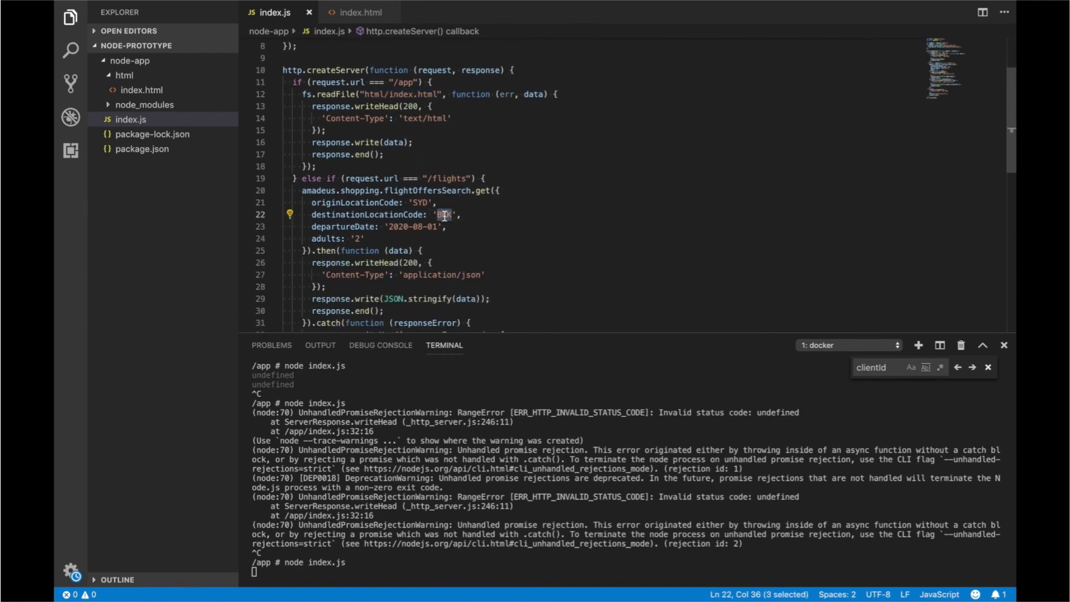
double_click(422, 203)
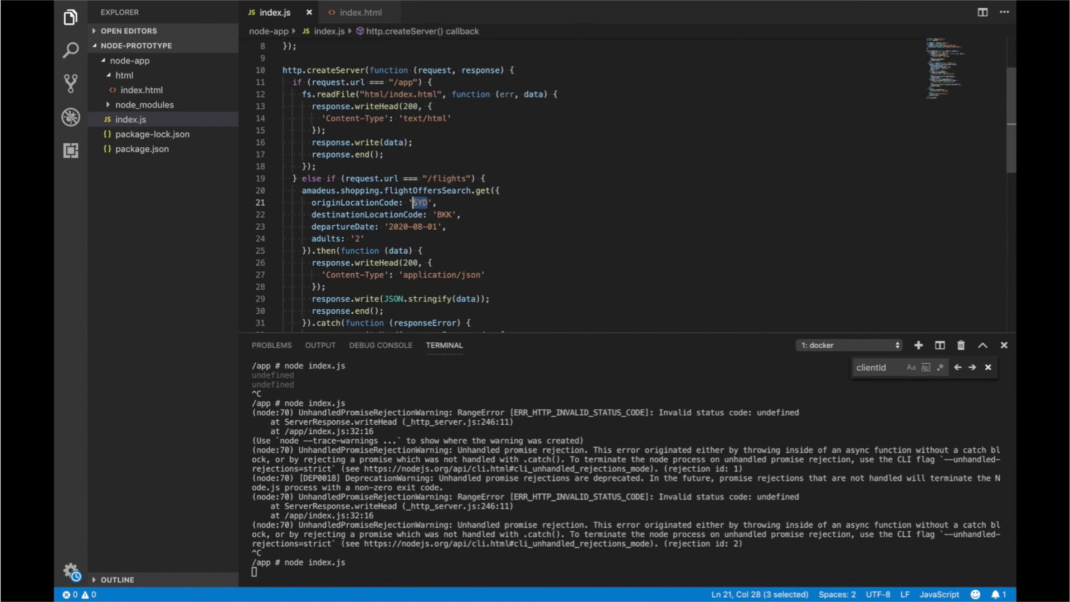
text(BOS)
key(Down)
key(End)
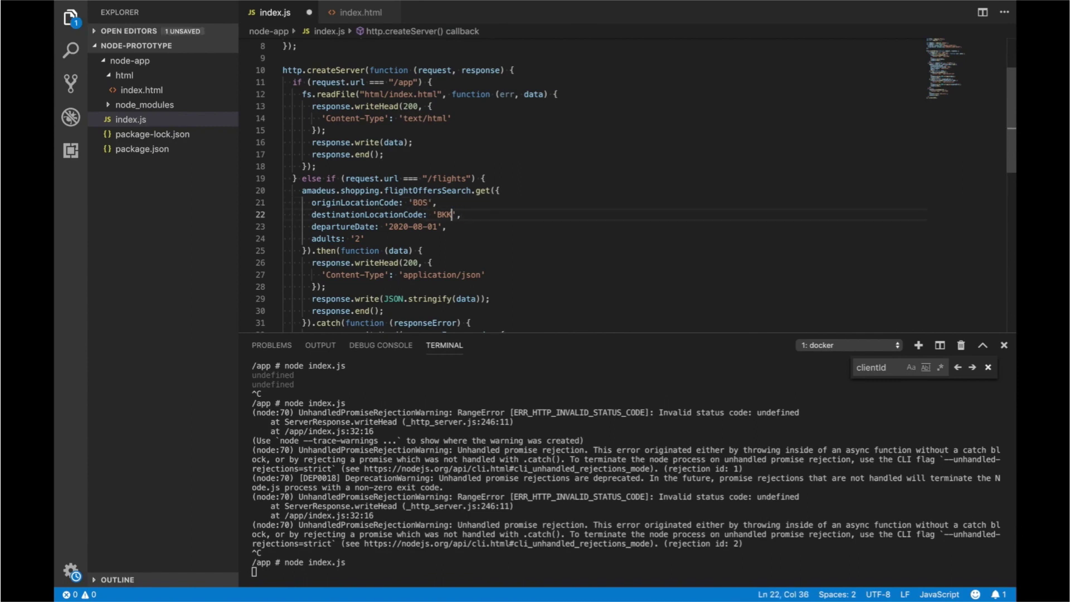
key(shift+Left)
key(shift+Left)
key(shift+Left)
text(LON)
key(ctrl+s)
Stop the node server and rerun node index.js in the terminal
key(ctrl+grave)
key(ctrl+c)
key(Return)
key(Return)
key(Return)
key(Up)
key(Return)
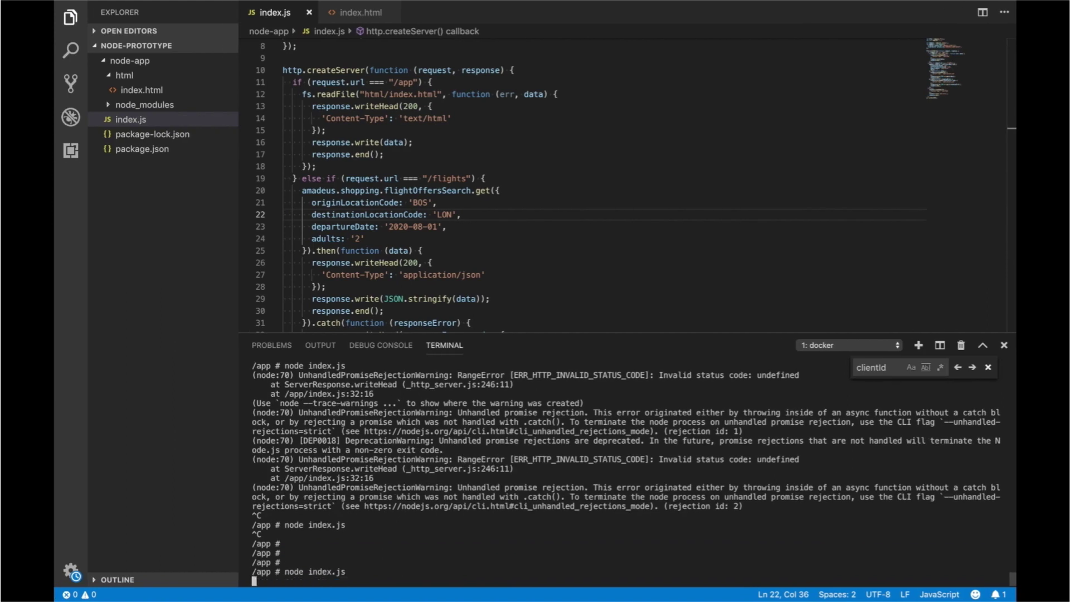
Reload the /app page in Brave and request flight options for the Boston–London route
key(alt+Tab)
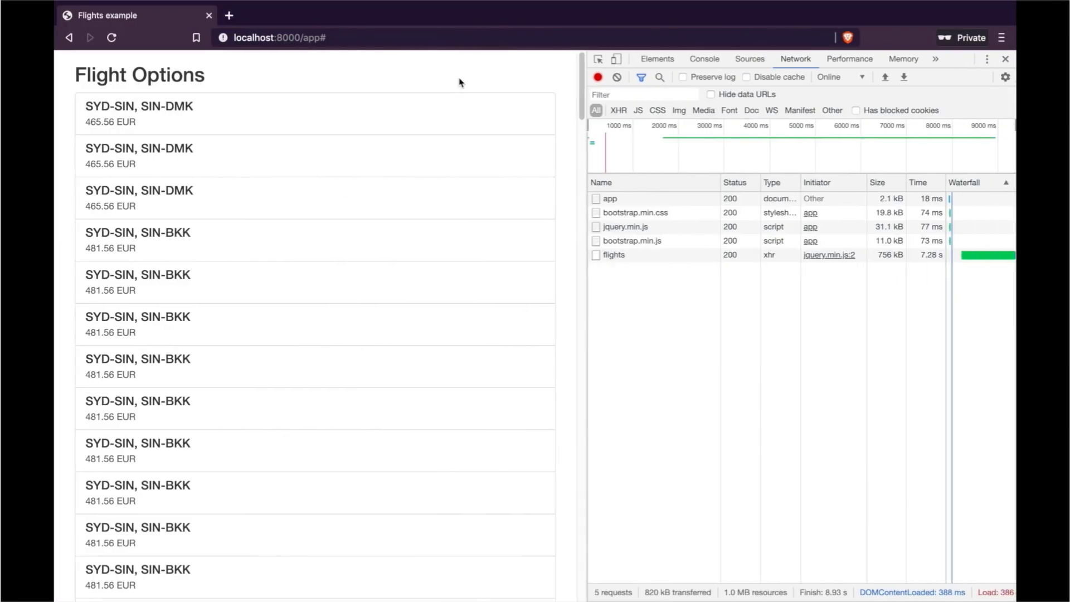
key(ctrl+r)
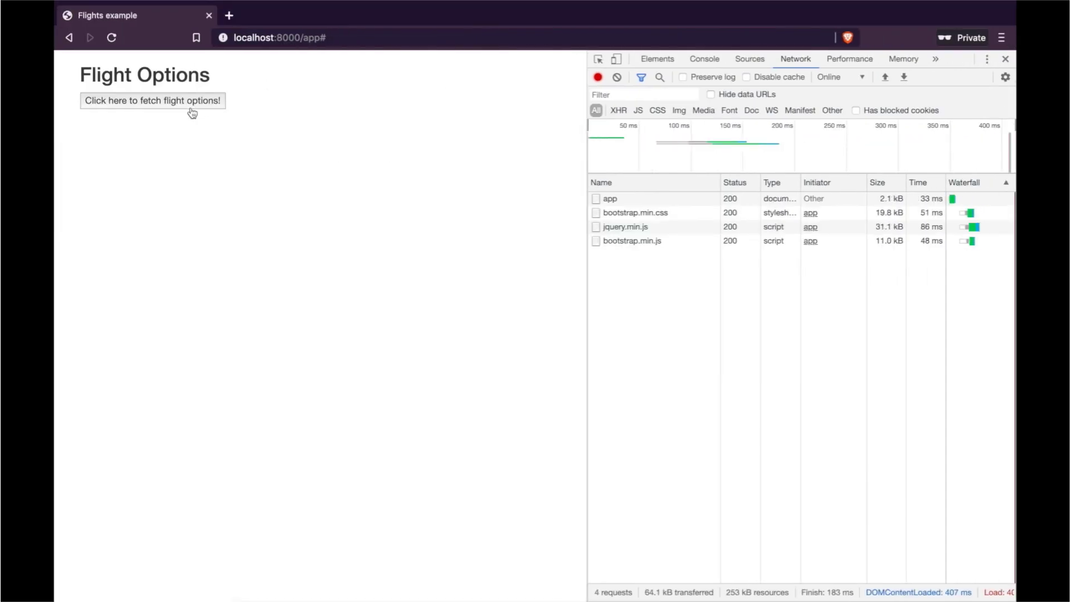
click(190, 107)
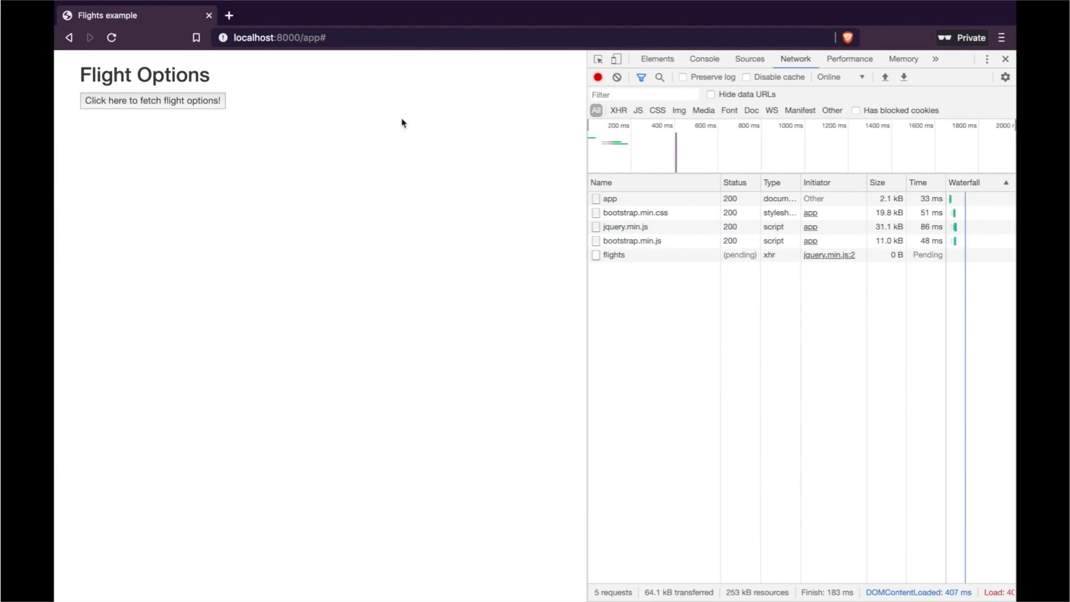